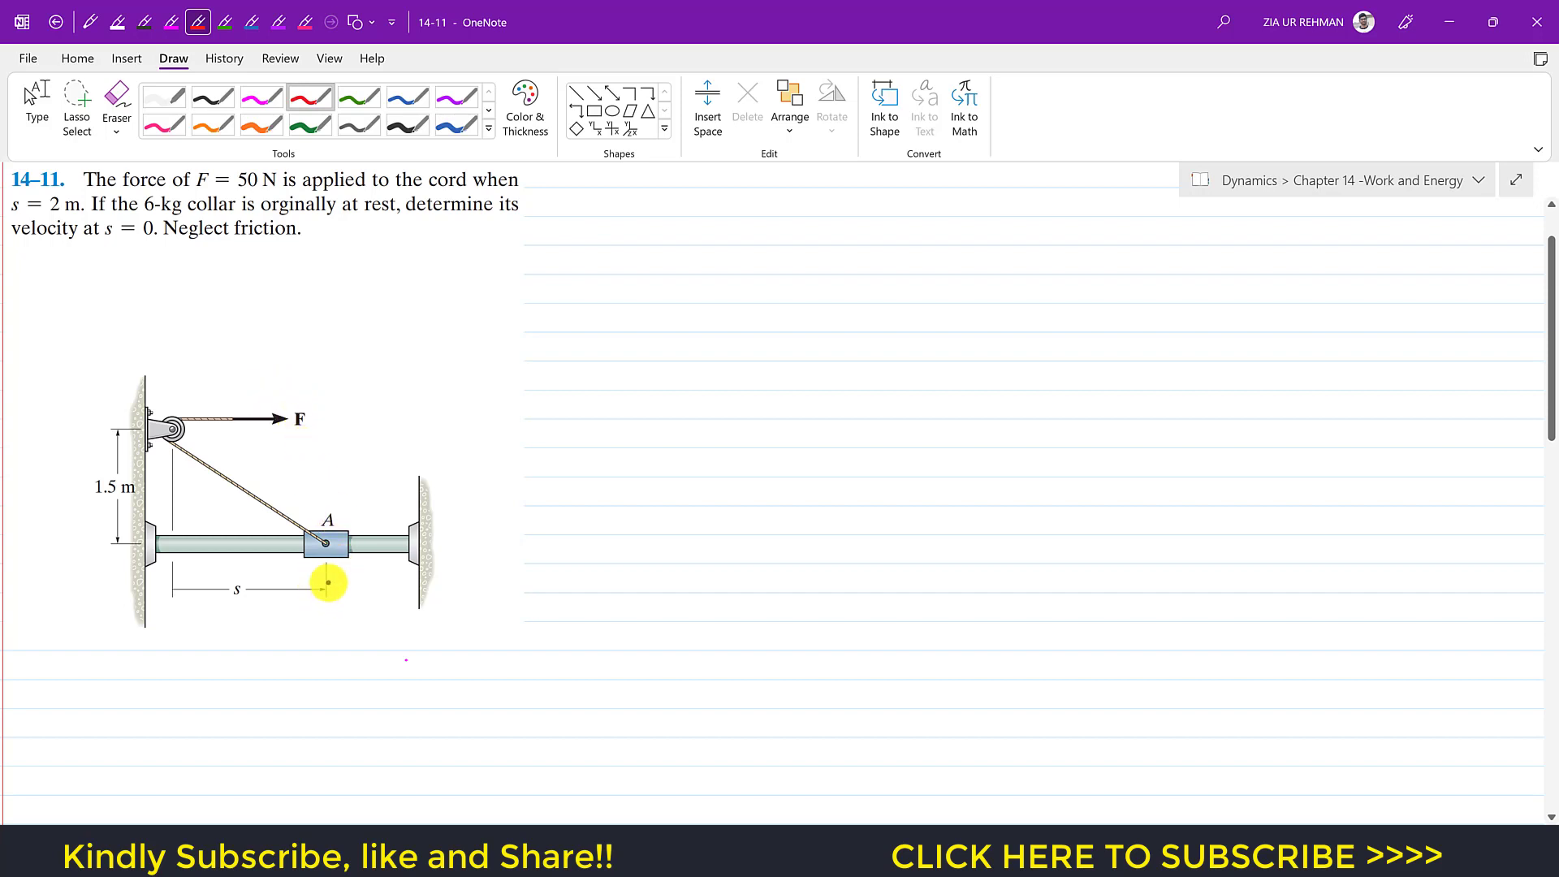
Label the collar's start s=2m, v1=0 and hatch its final position at the wall with s=0, v2=?
drag(328, 619, 337, 620)
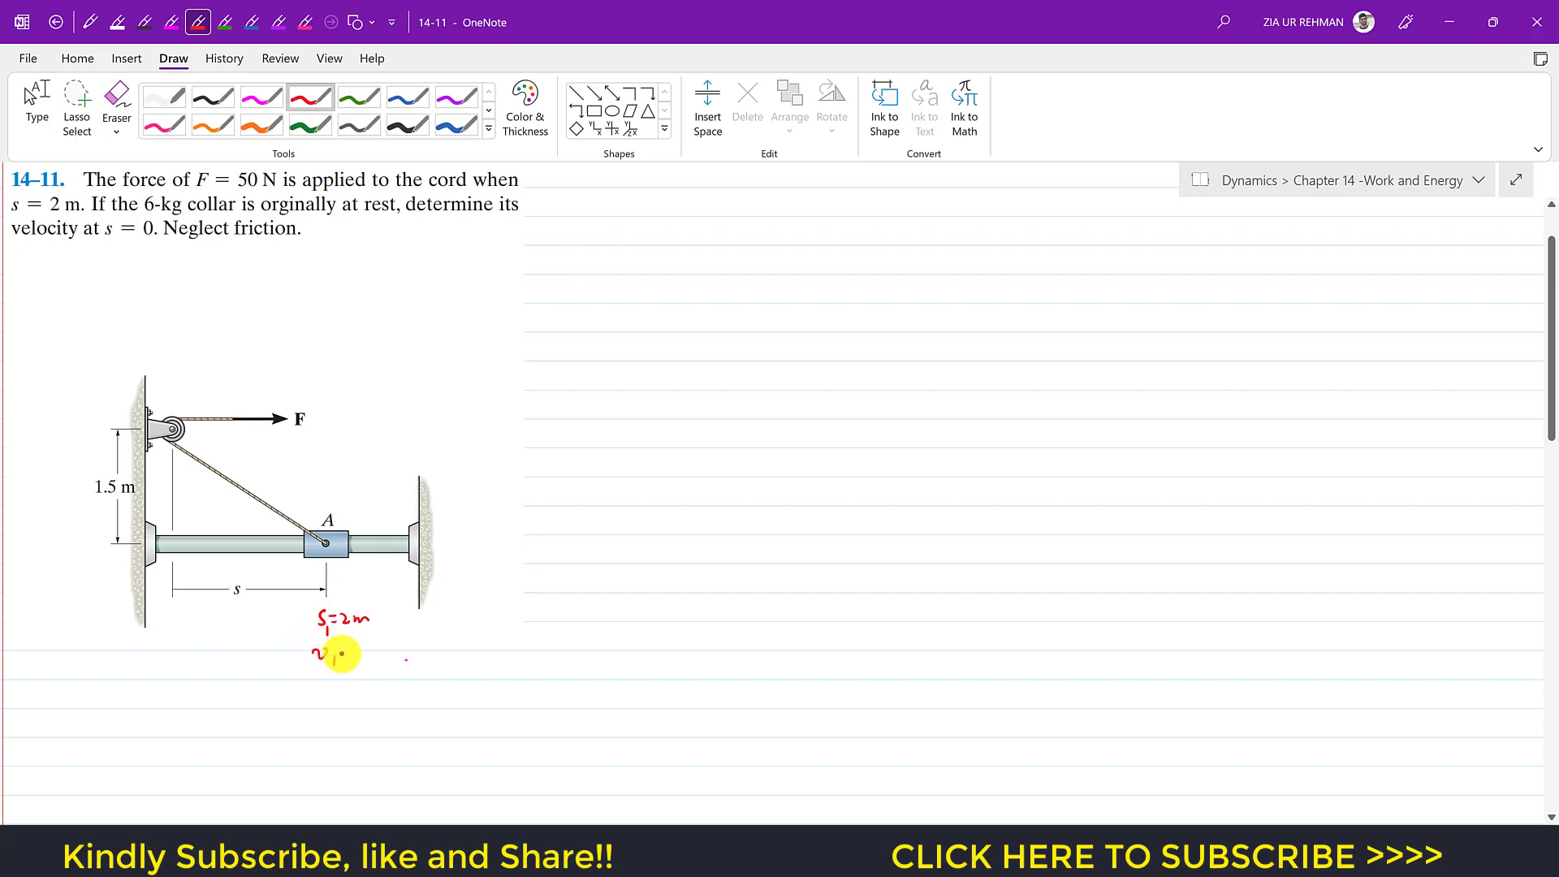
drag(364, 650, 363, 649)
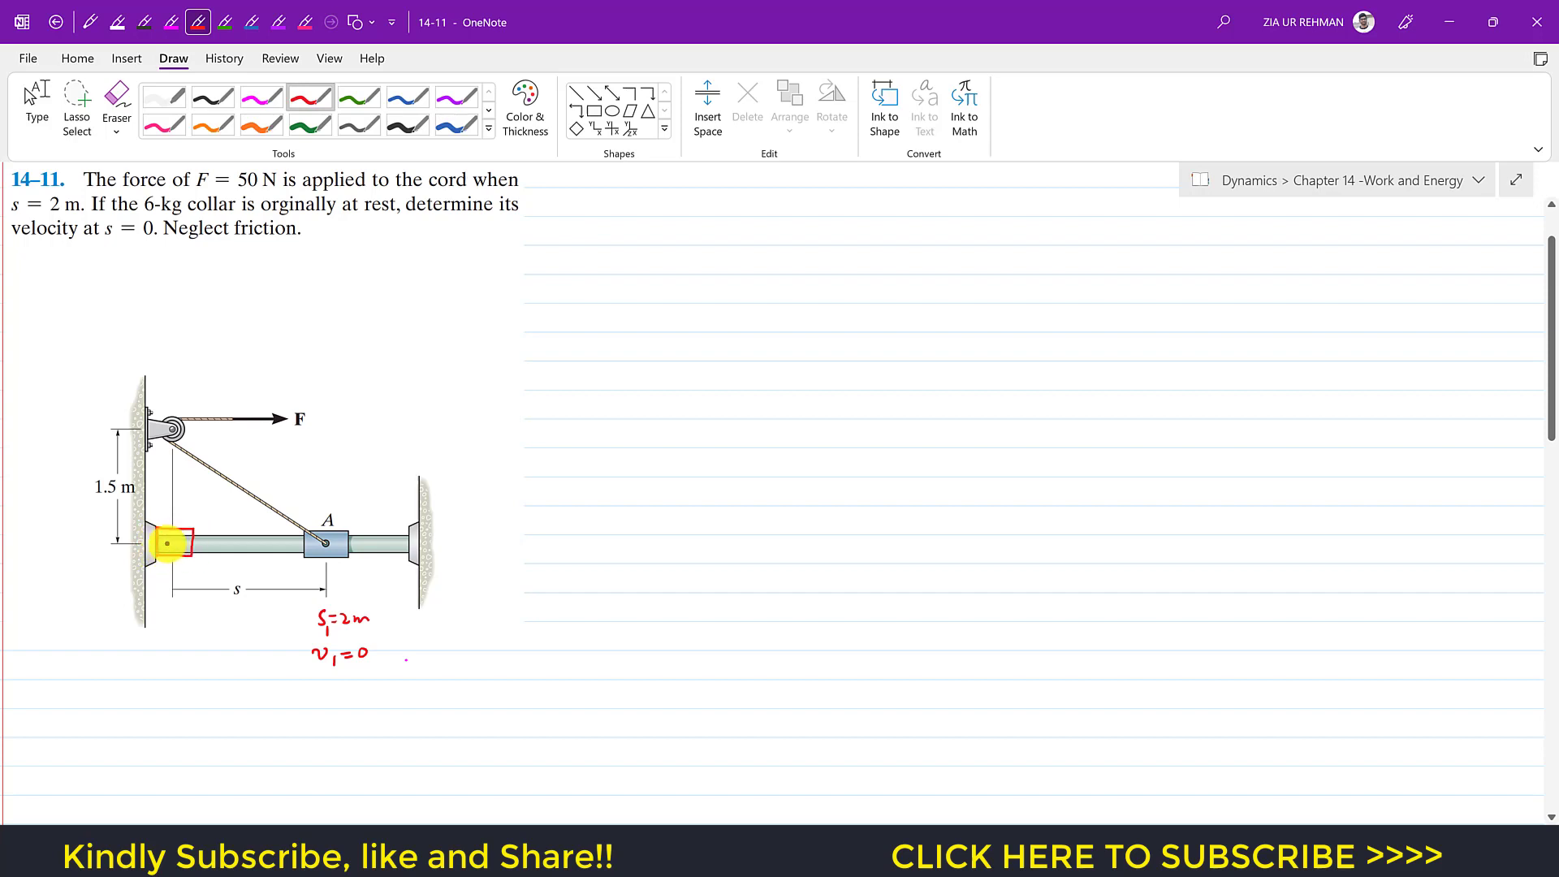
drag(192, 533, 177, 556)
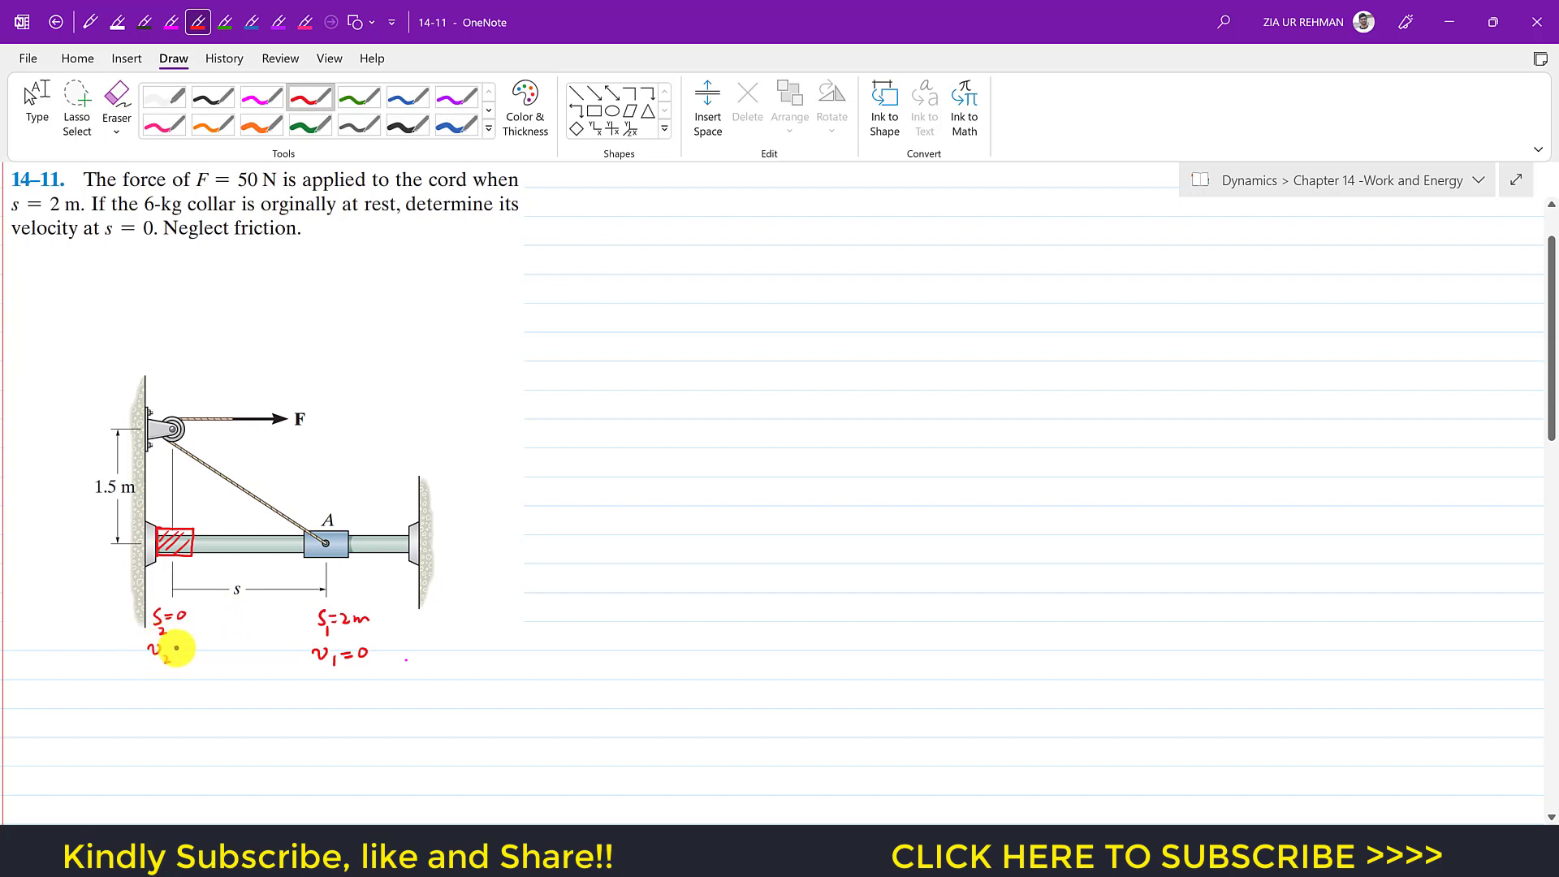
drag(183, 644, 189, 658)
click(187, 664)
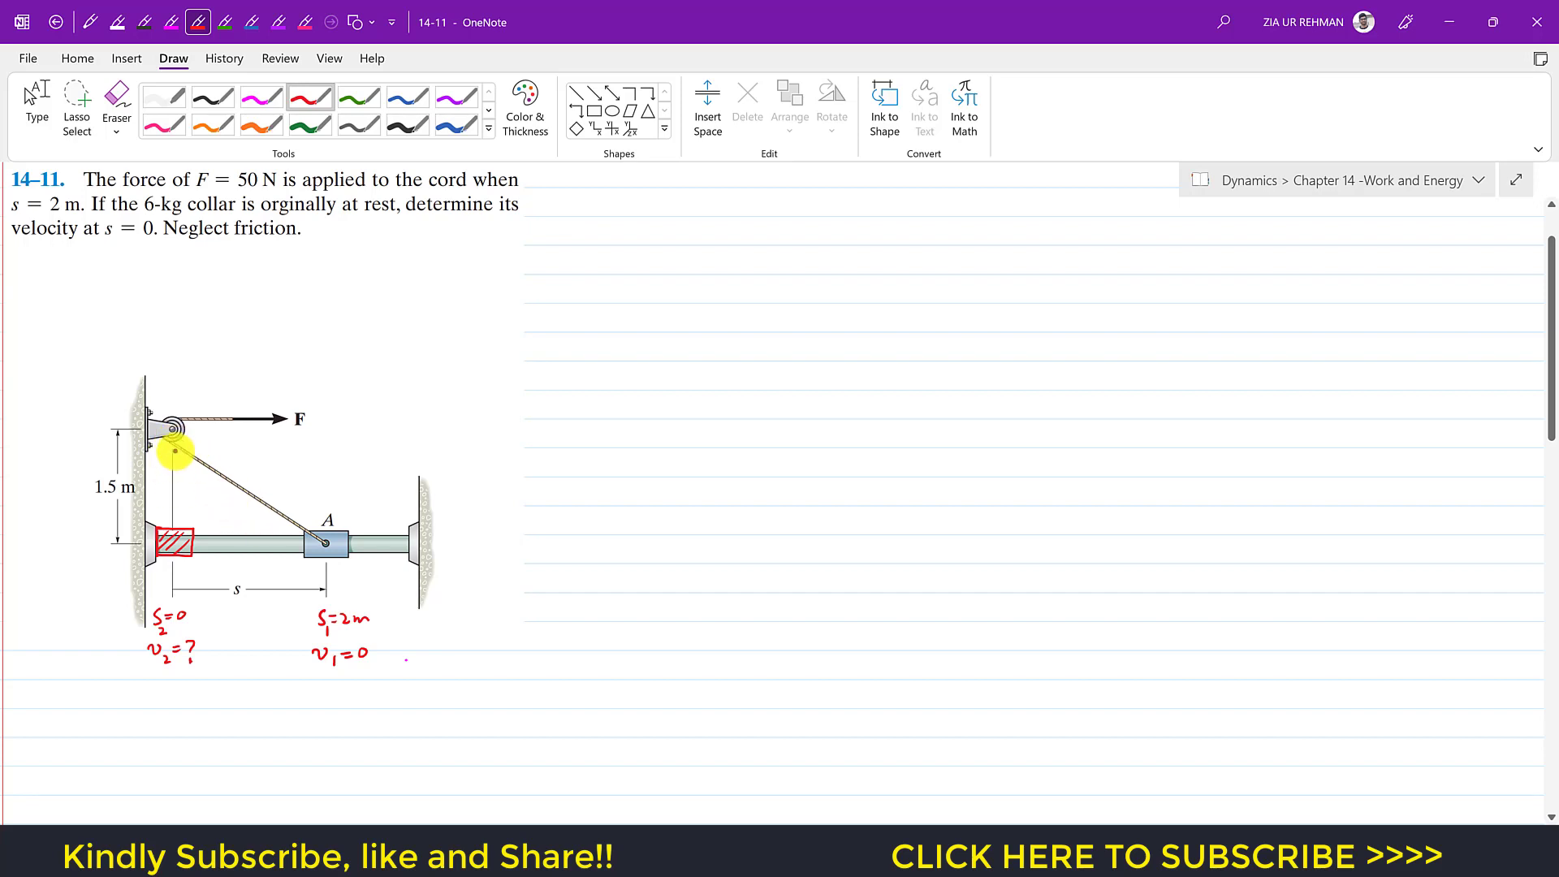
Redraw the cord's vertical run from the pulley to the final collar and a line back to collar A
drag(173, 457, 174, 529)
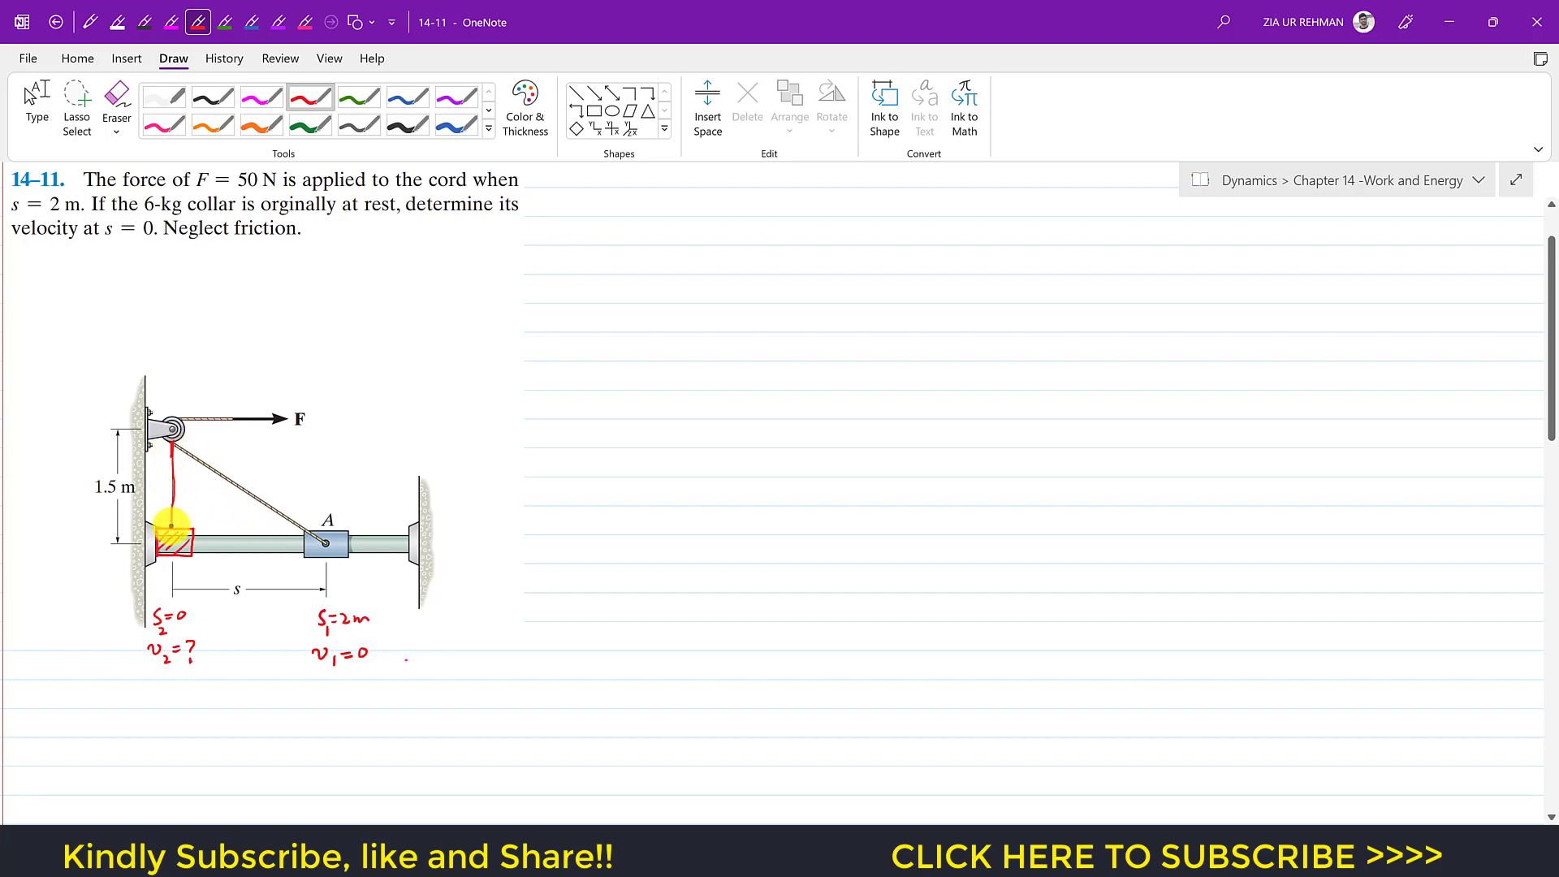
mouse_move(172, 451)
mouse_down()
mouse_move(171, 529)
mouse_move(172, 432)
mouse_up()
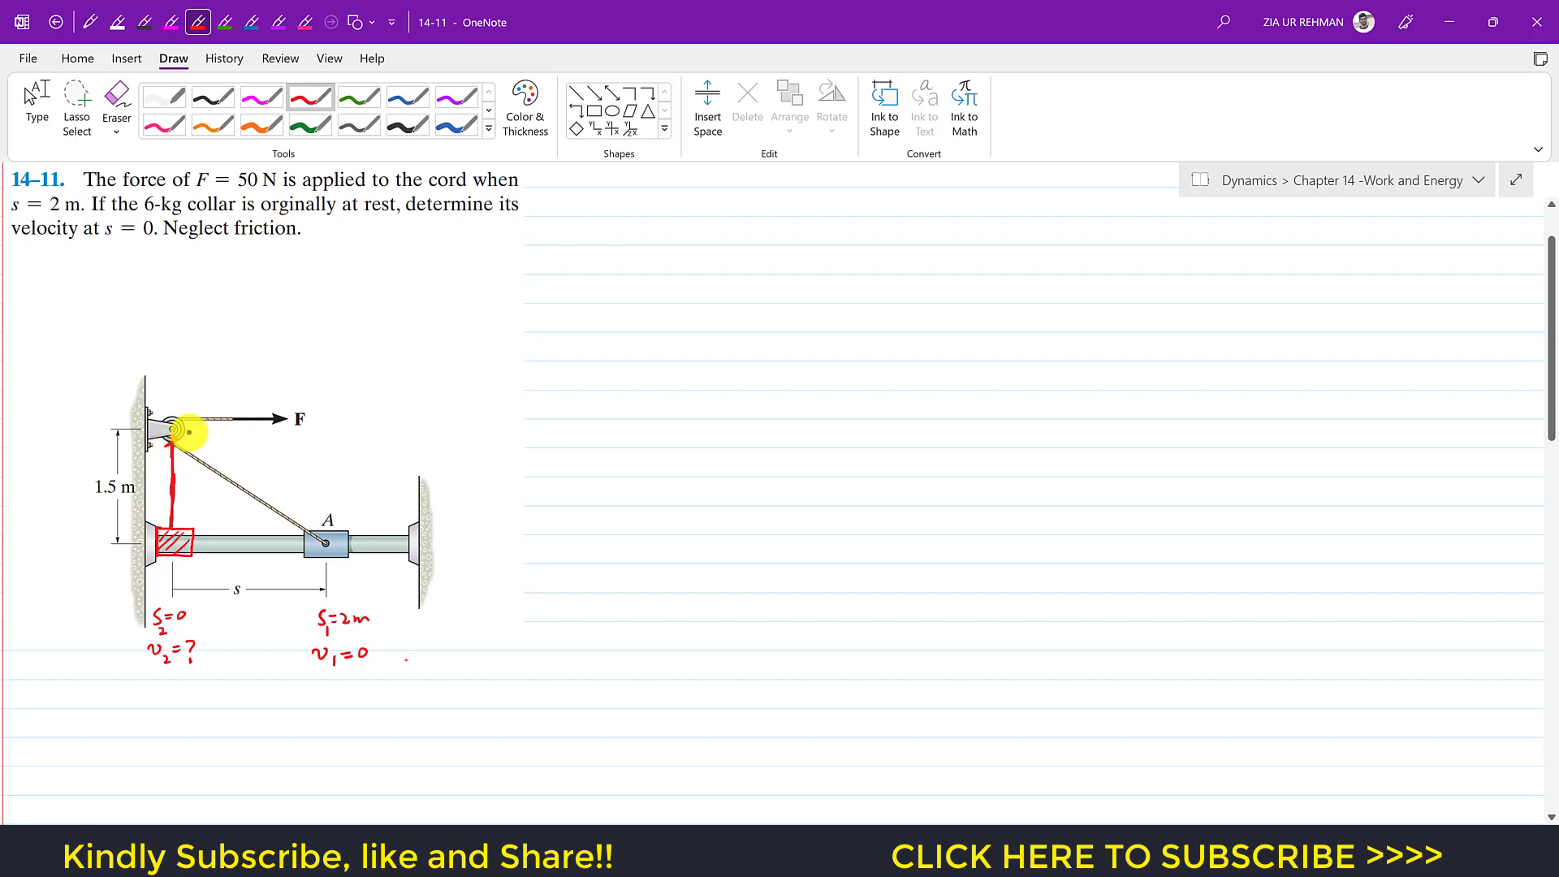
drag(191, 431, 191, 441)
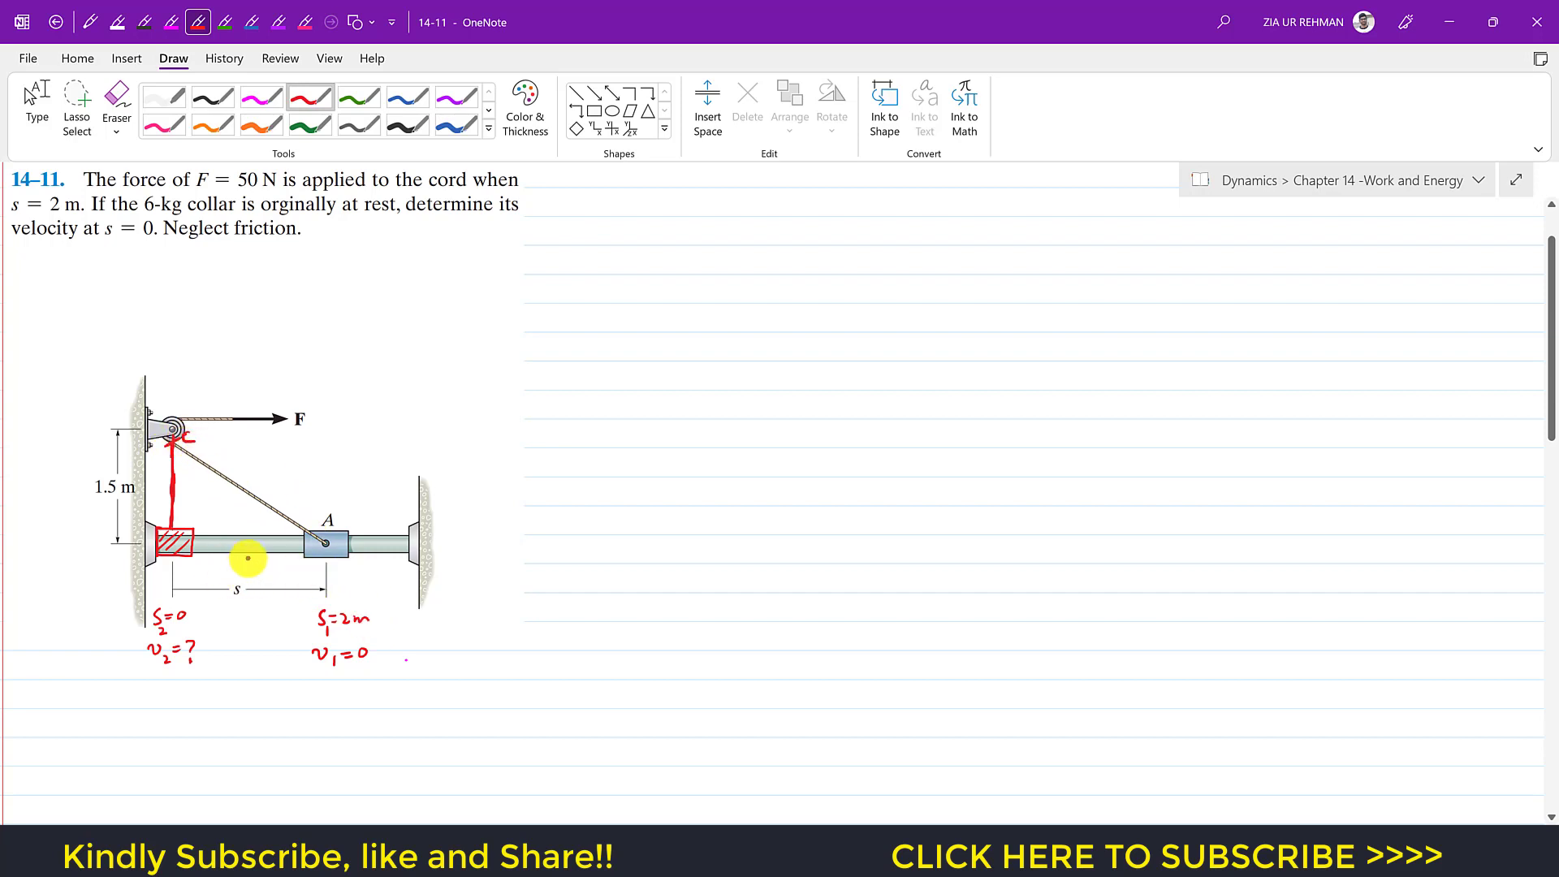
drag(172, 543, 326, 545)
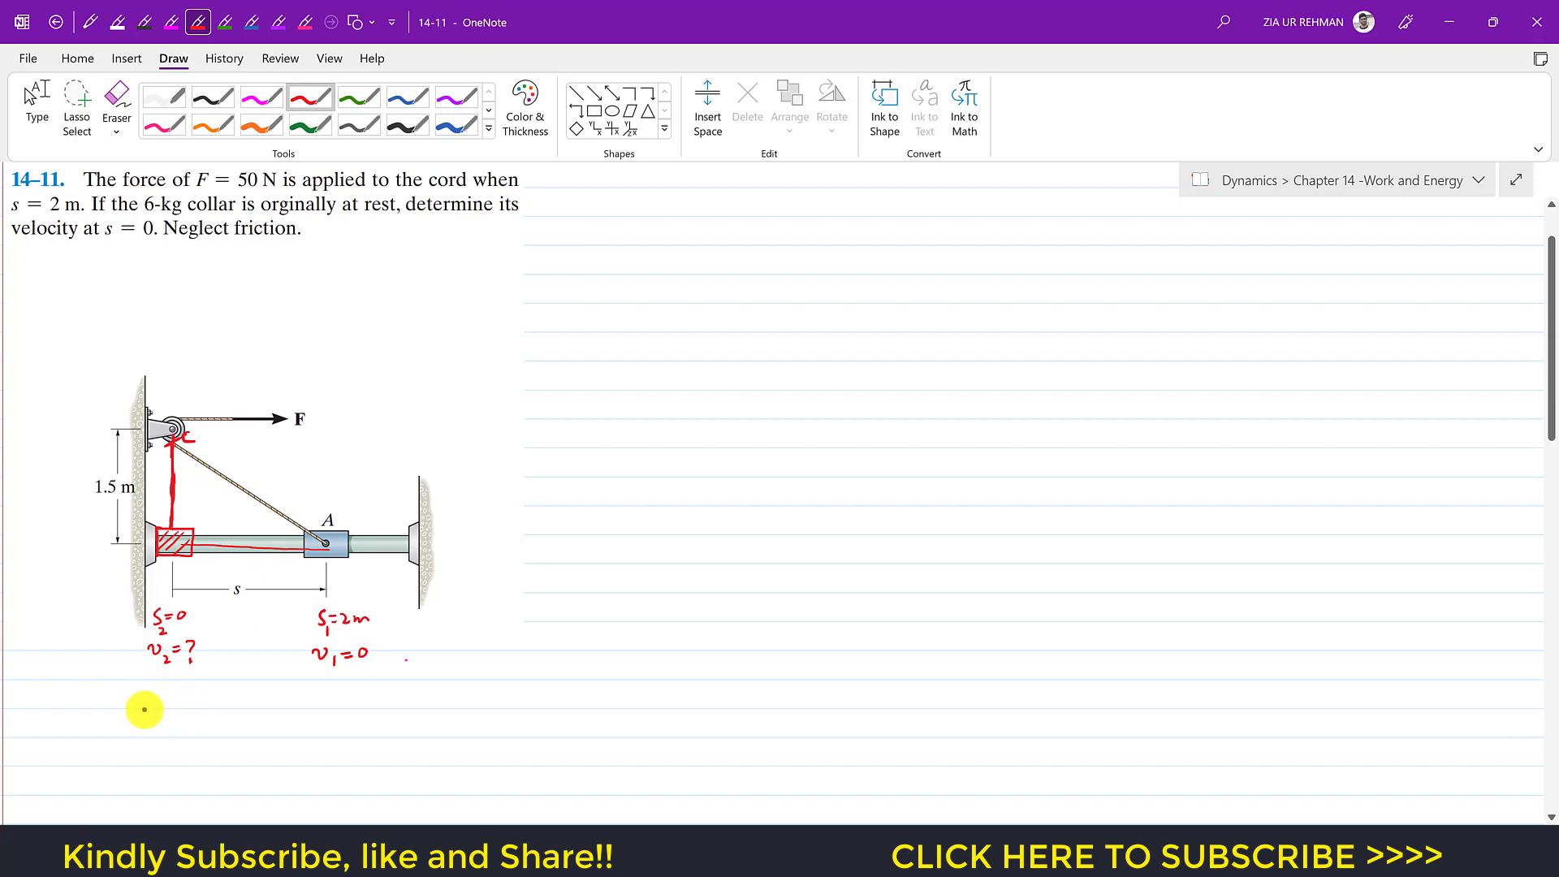
Label the slanted cord l and write l = √(1.5² + 2²) = 2.5m below the figure
drag(120, 727, 134, 728)
drag(123, 721, 132, 721)
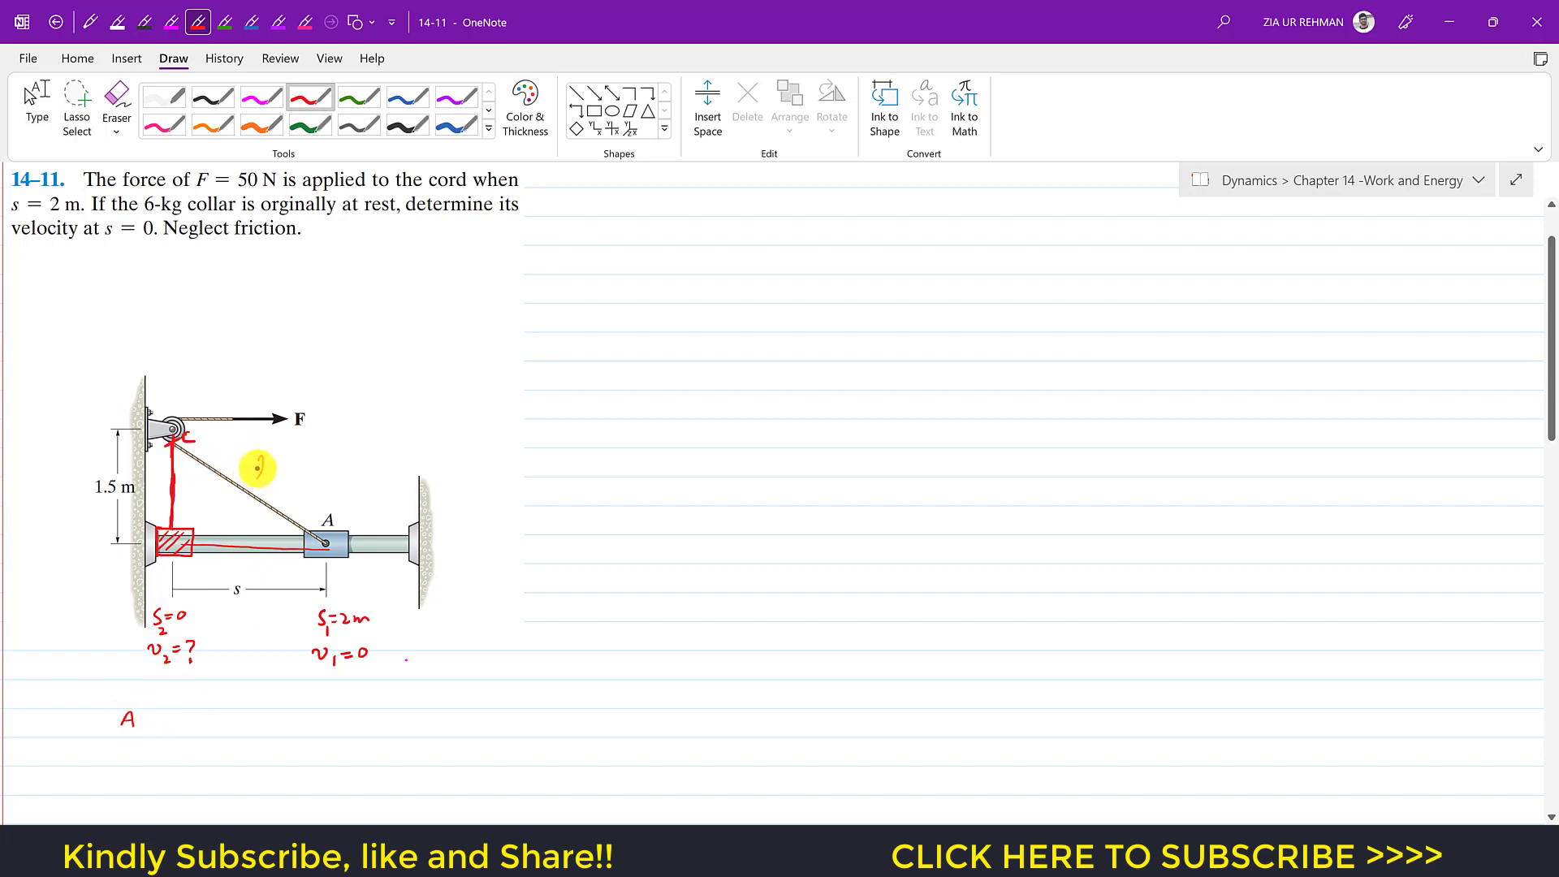
drag(258, 467, 261, 484)
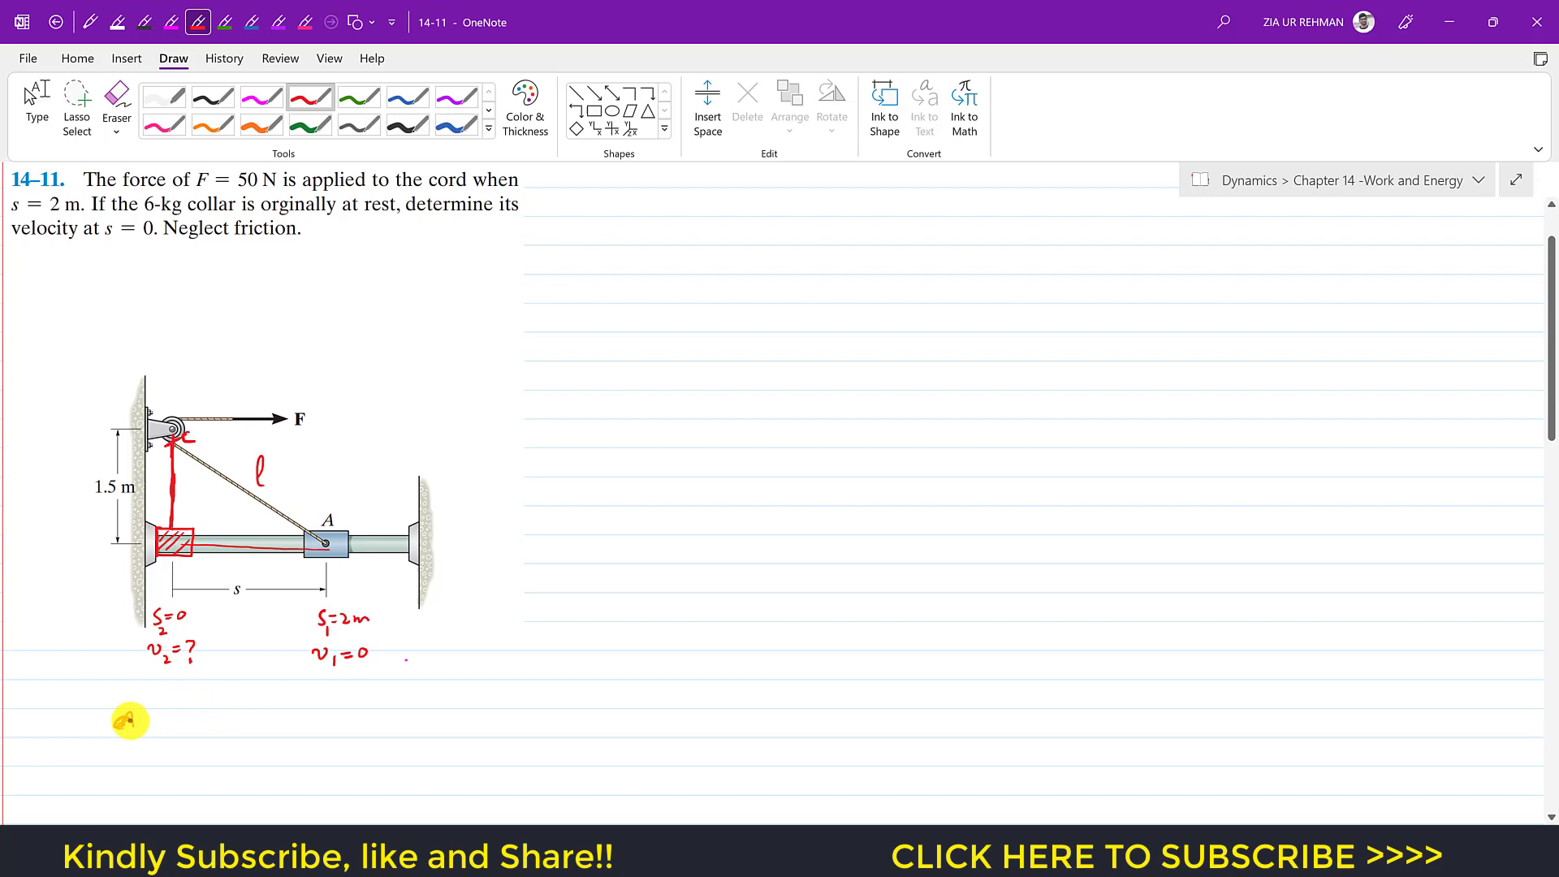
drag(146, 722, 232, 721)
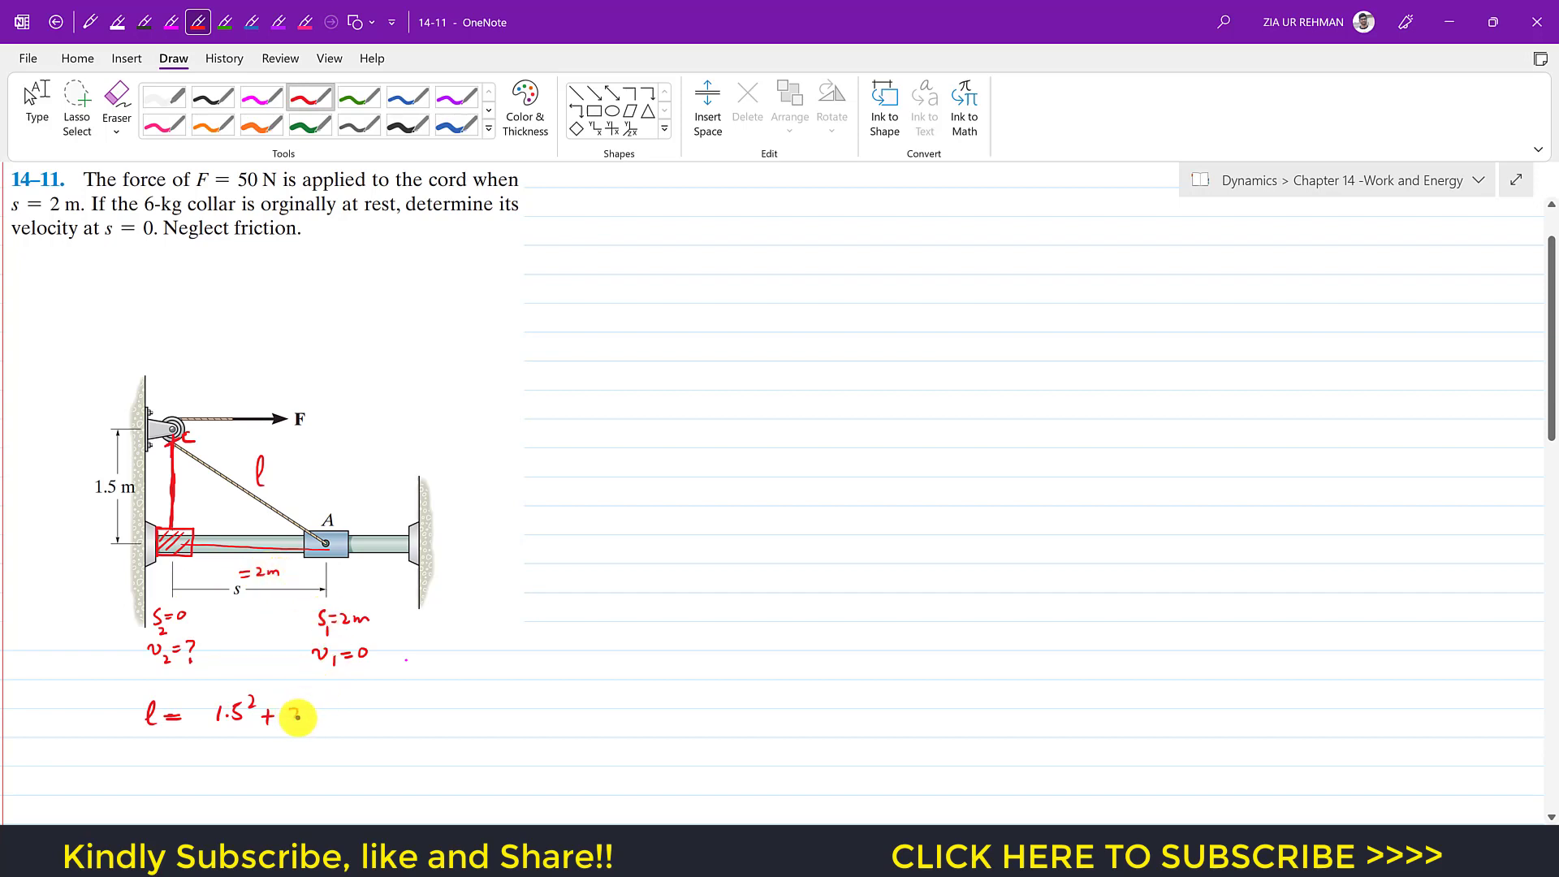
drag(292, 709, 305, 722)
drag(309, 697, 318, 704)
mouse_move(197, 710)
mouse_down()
mouse_move(236, 689)
mouse_move(314, 687)
mouse_move(354, 709)
mouse_up()
drag(341, 717, 432, 716)
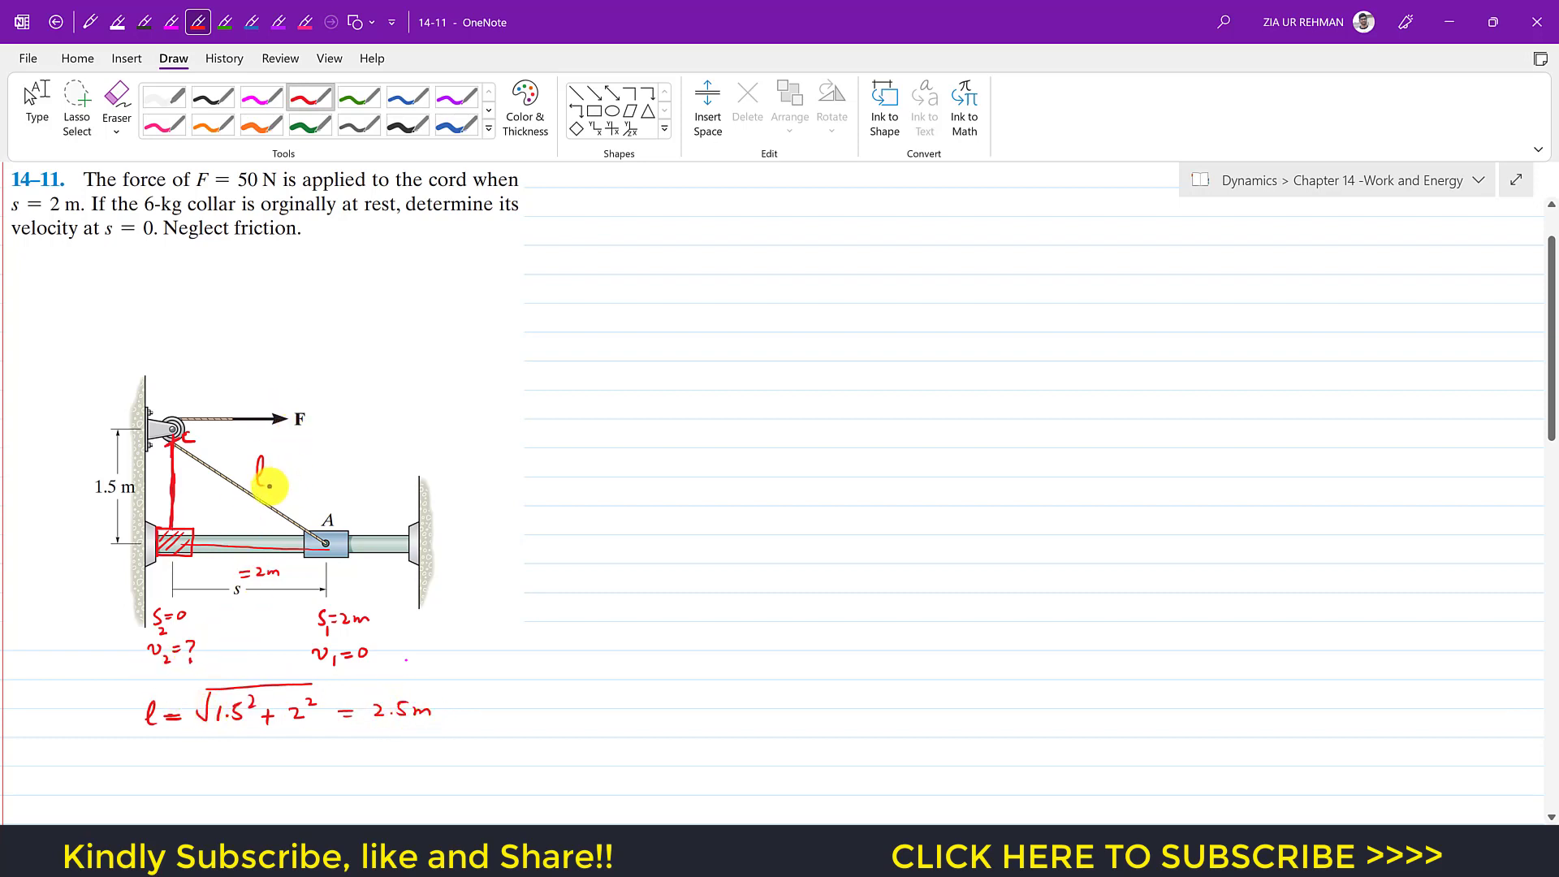
Subscript the slanted cord as l1, retrace the vertical cord and write l2 = 1.5m
drag(268, 482, 270, 495)
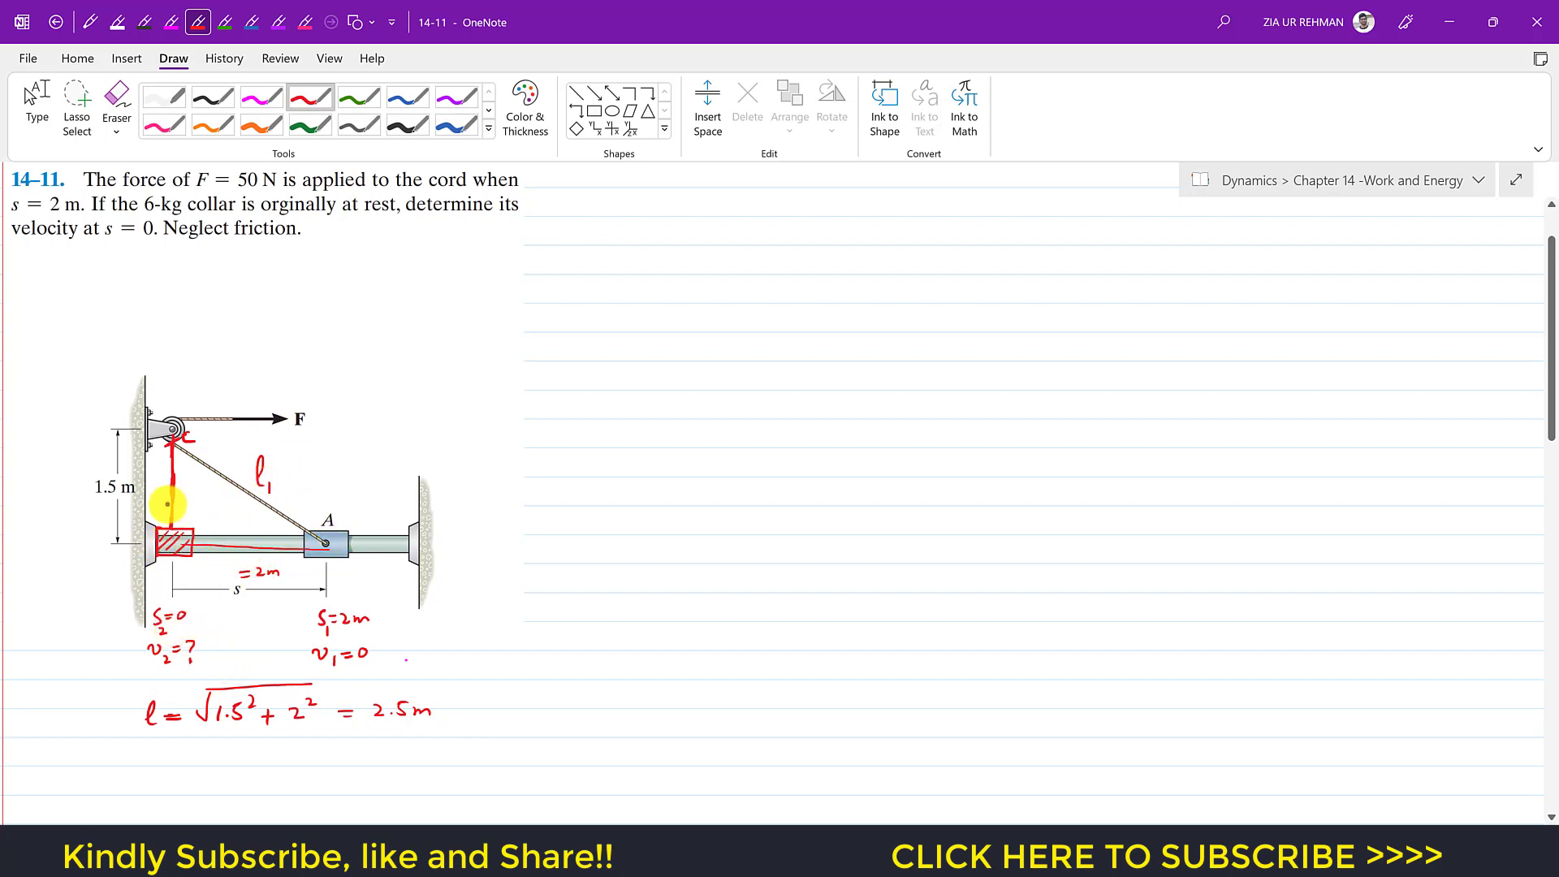
mouse_move(173, 534)
mouse_down()
mouse_move(177, 499)
mouse_move(194, 507)
mouse_up()
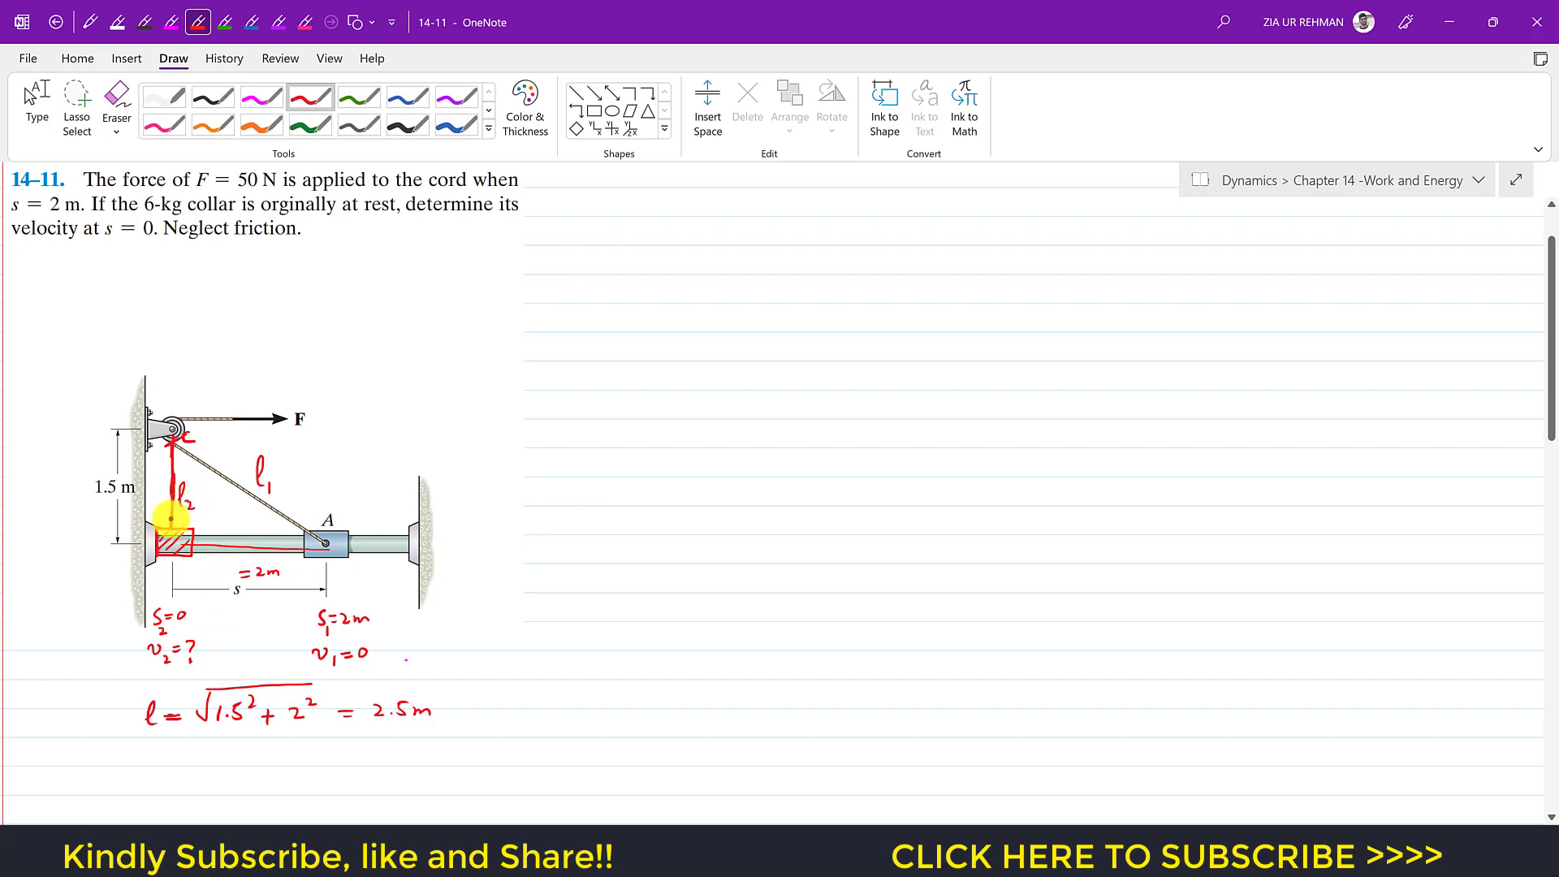
mouse_move(152, 720)
mouse_down()
mouse_move(154, 772)
mouse_move(195, 758)
mouse_up()
drag(184, 765, 271, 758)
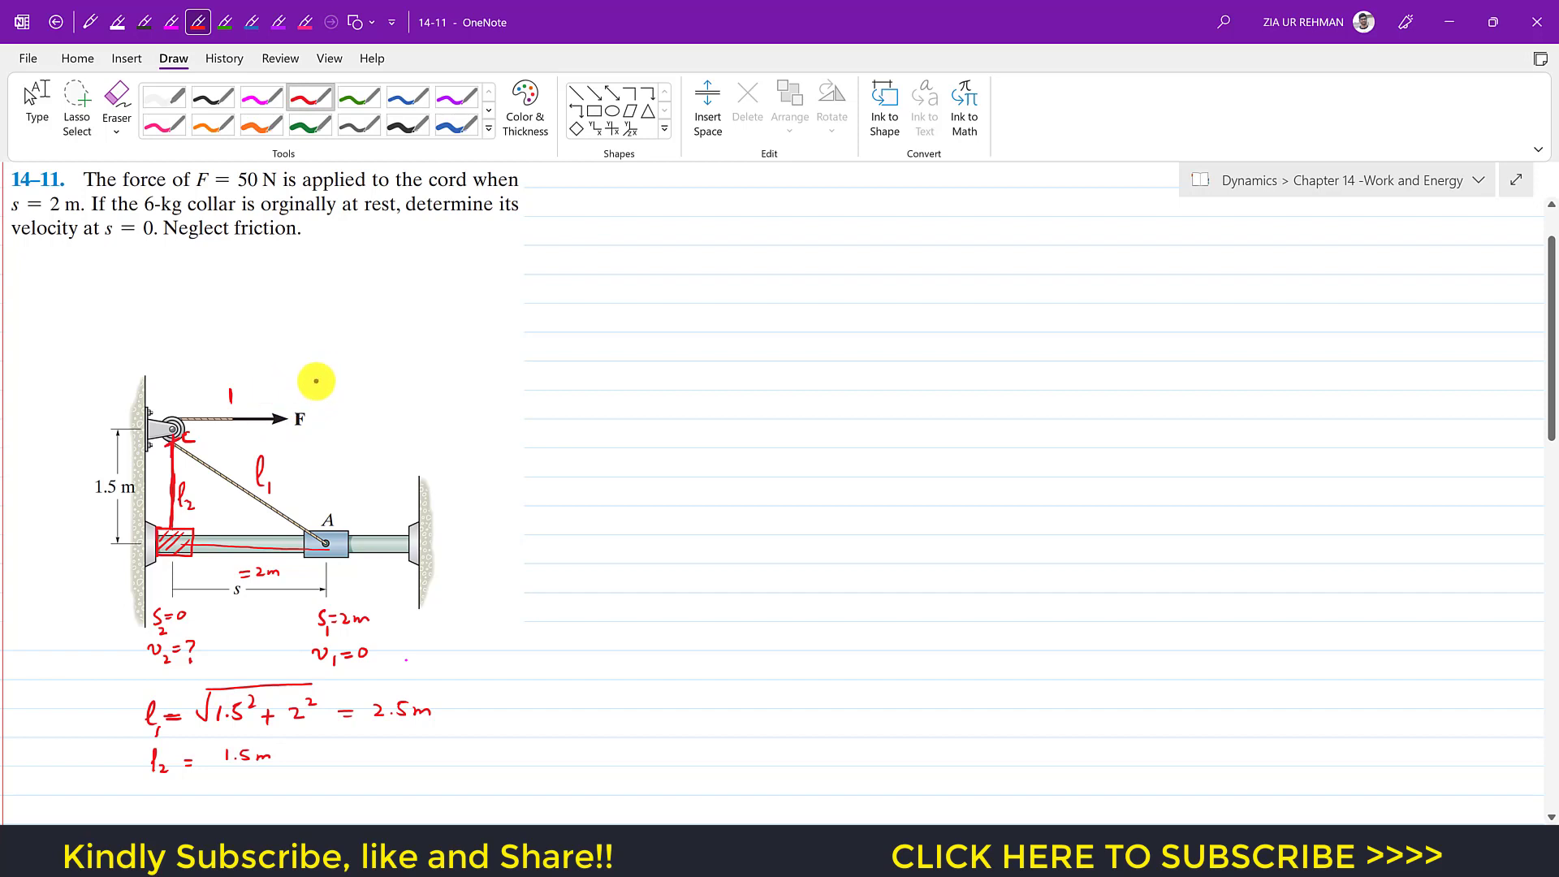
Draw a dimension line above F labelled l1 − l2 and begin the subtraction l1 − l2
drag(235, 398, 308, 403)
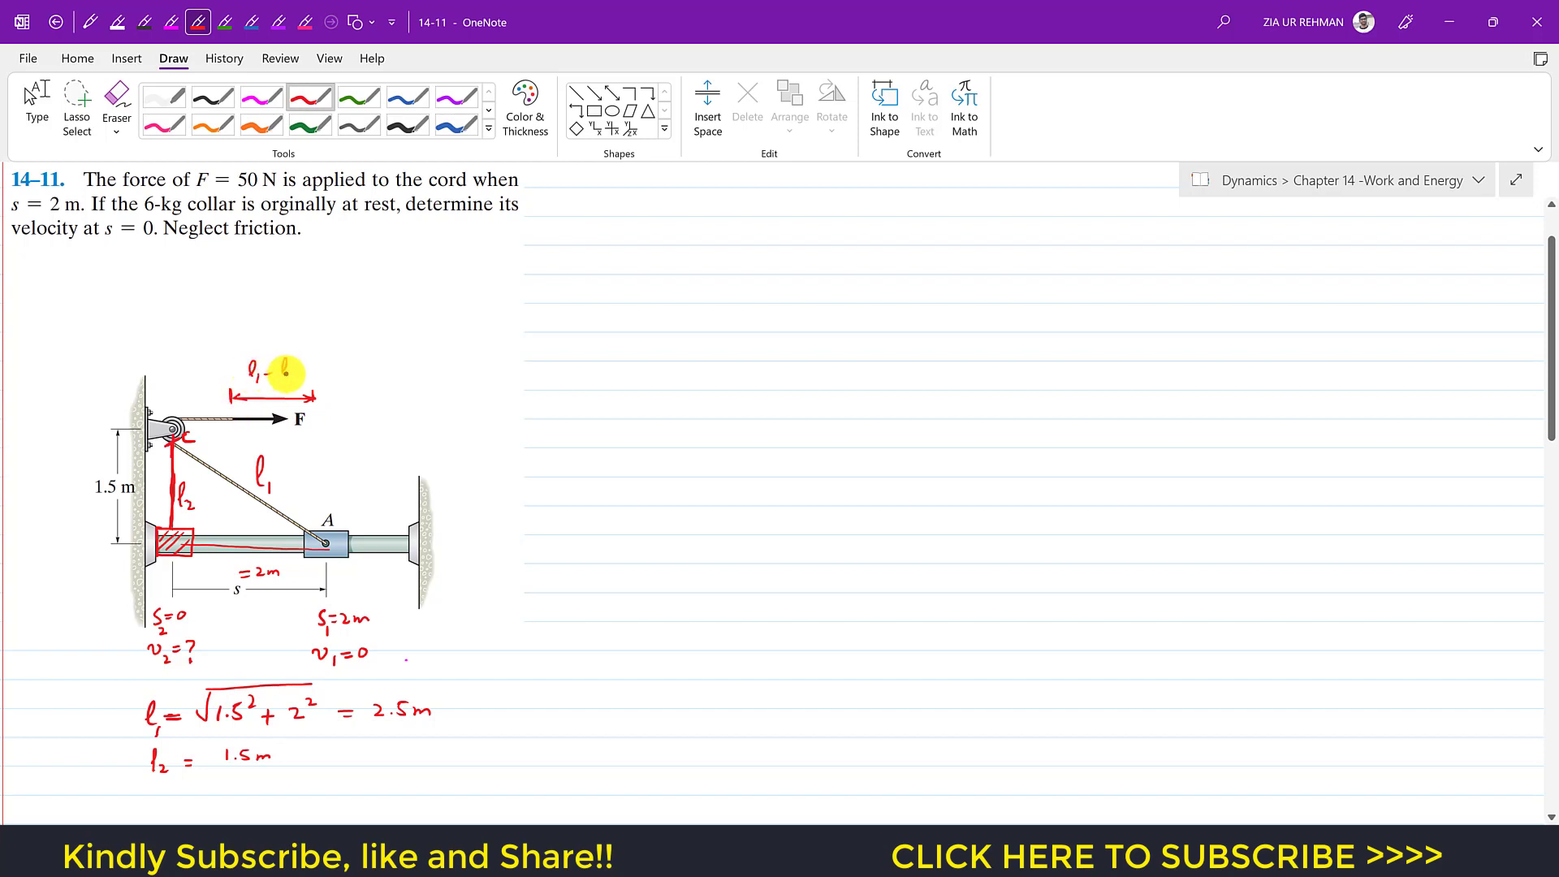
drag(292, 372, 299, 376)
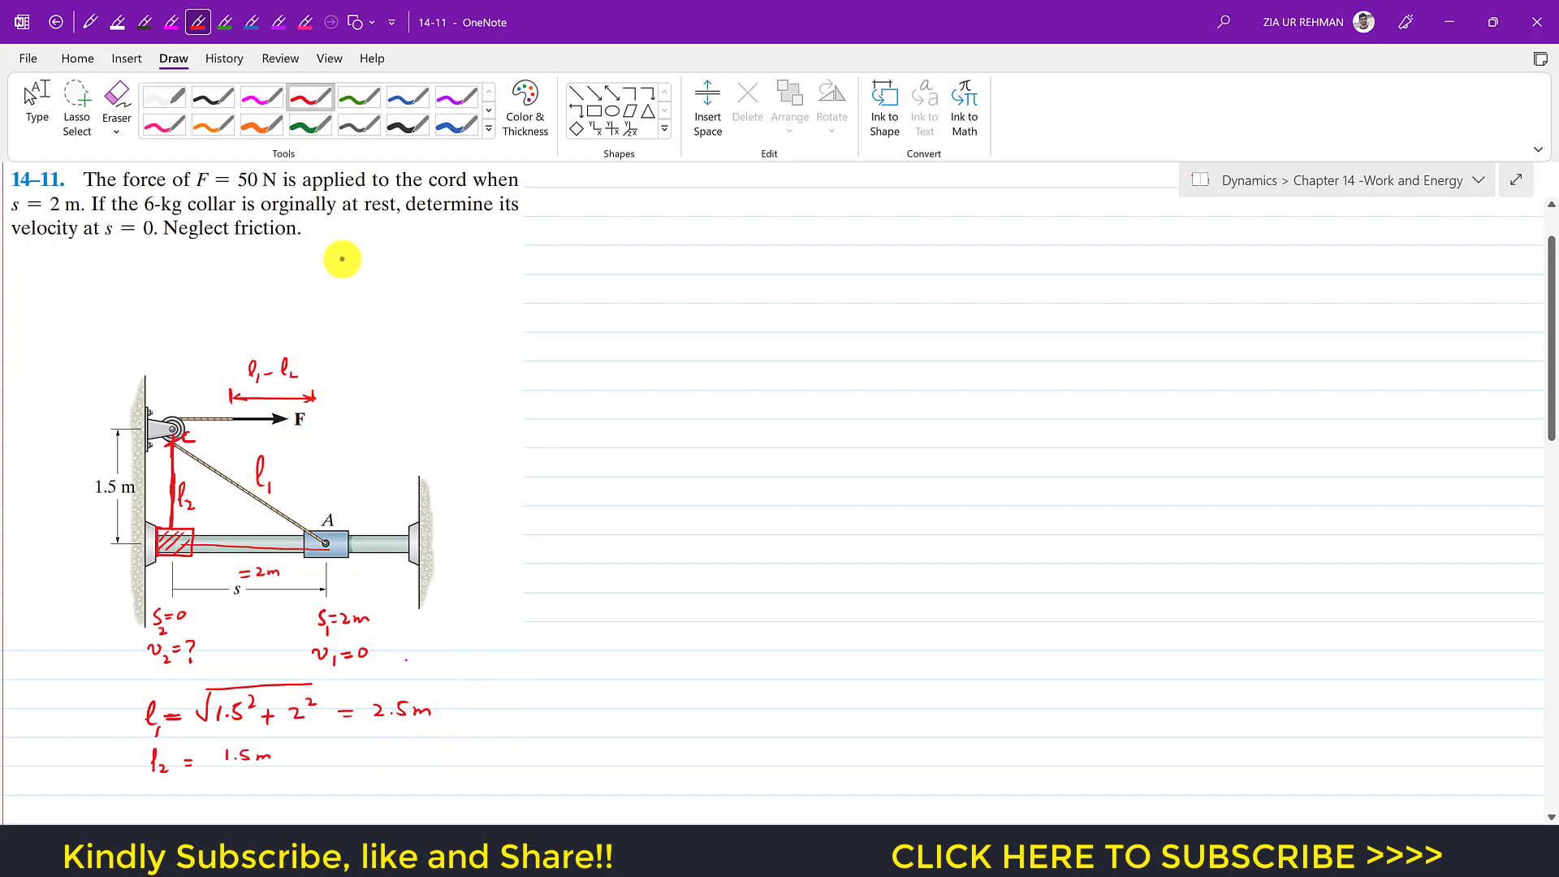
drag(347, 242, 353, 272)
drag(366, 260, 435, 252)
Complete l1 − l2 = 2.5 − 1.5 = 1m, add the dimension arrowhead and the collar's force arrow
drag(424, 260, 478, 261)
click(465, 260)
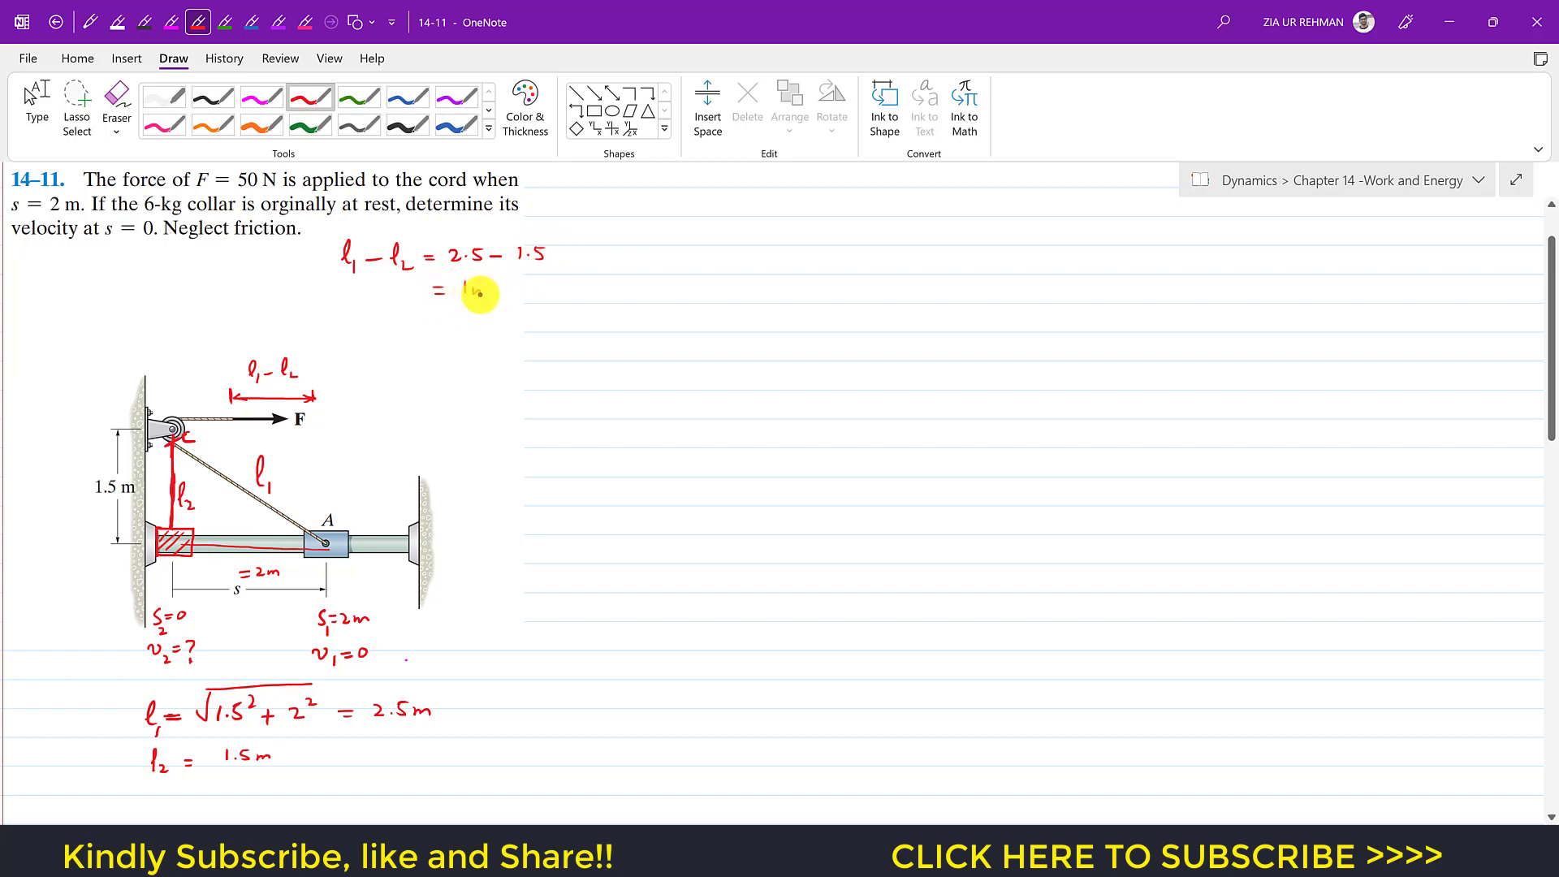
drag(480, 294, 492, 295)
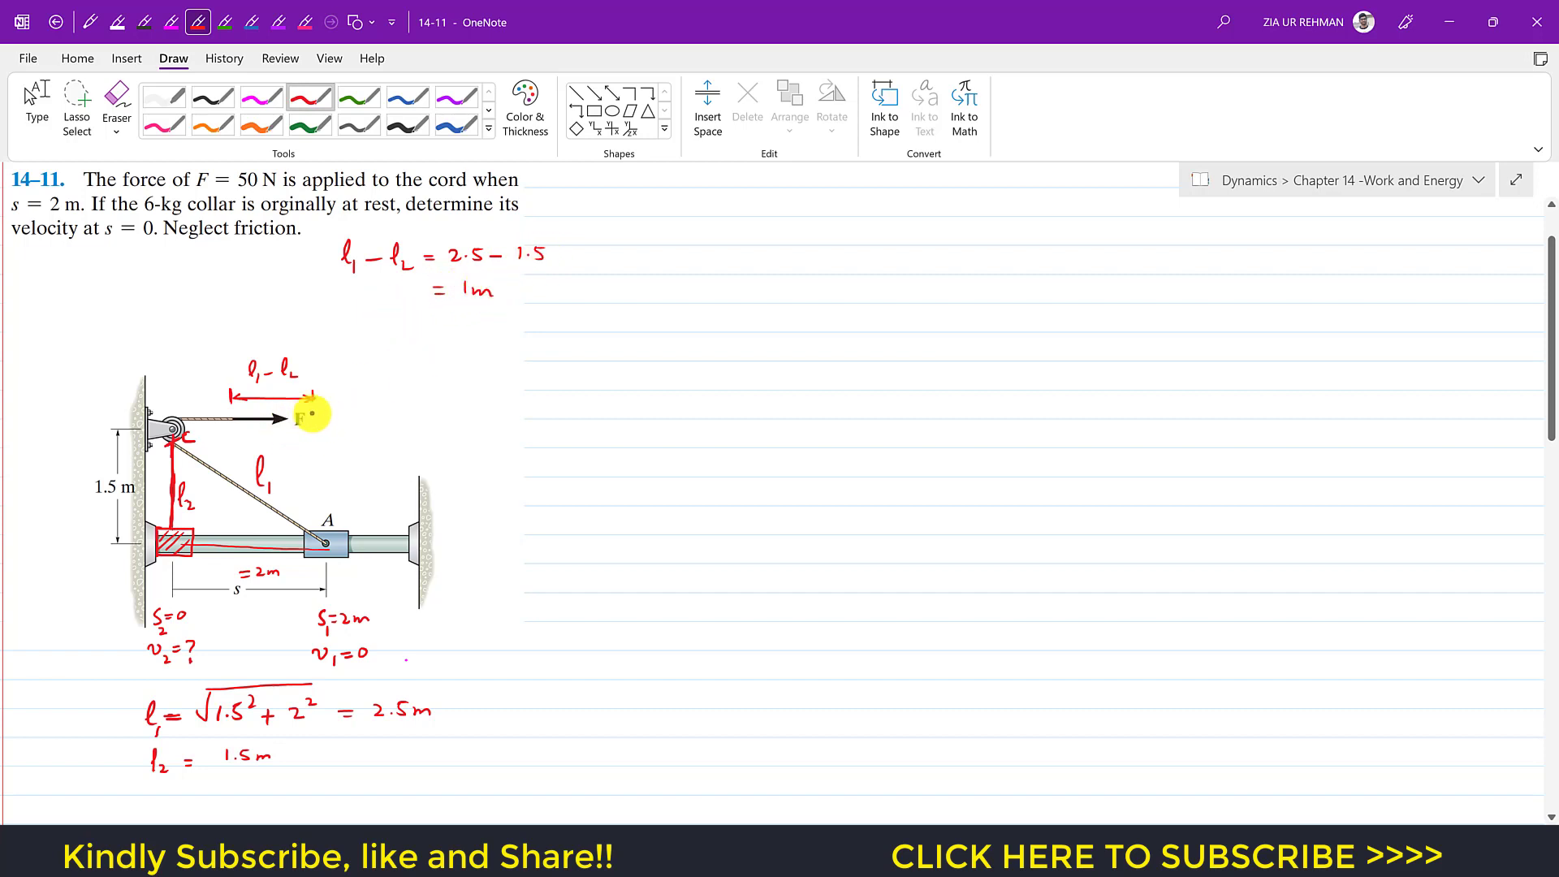
drag(307, 390, 308, 404)
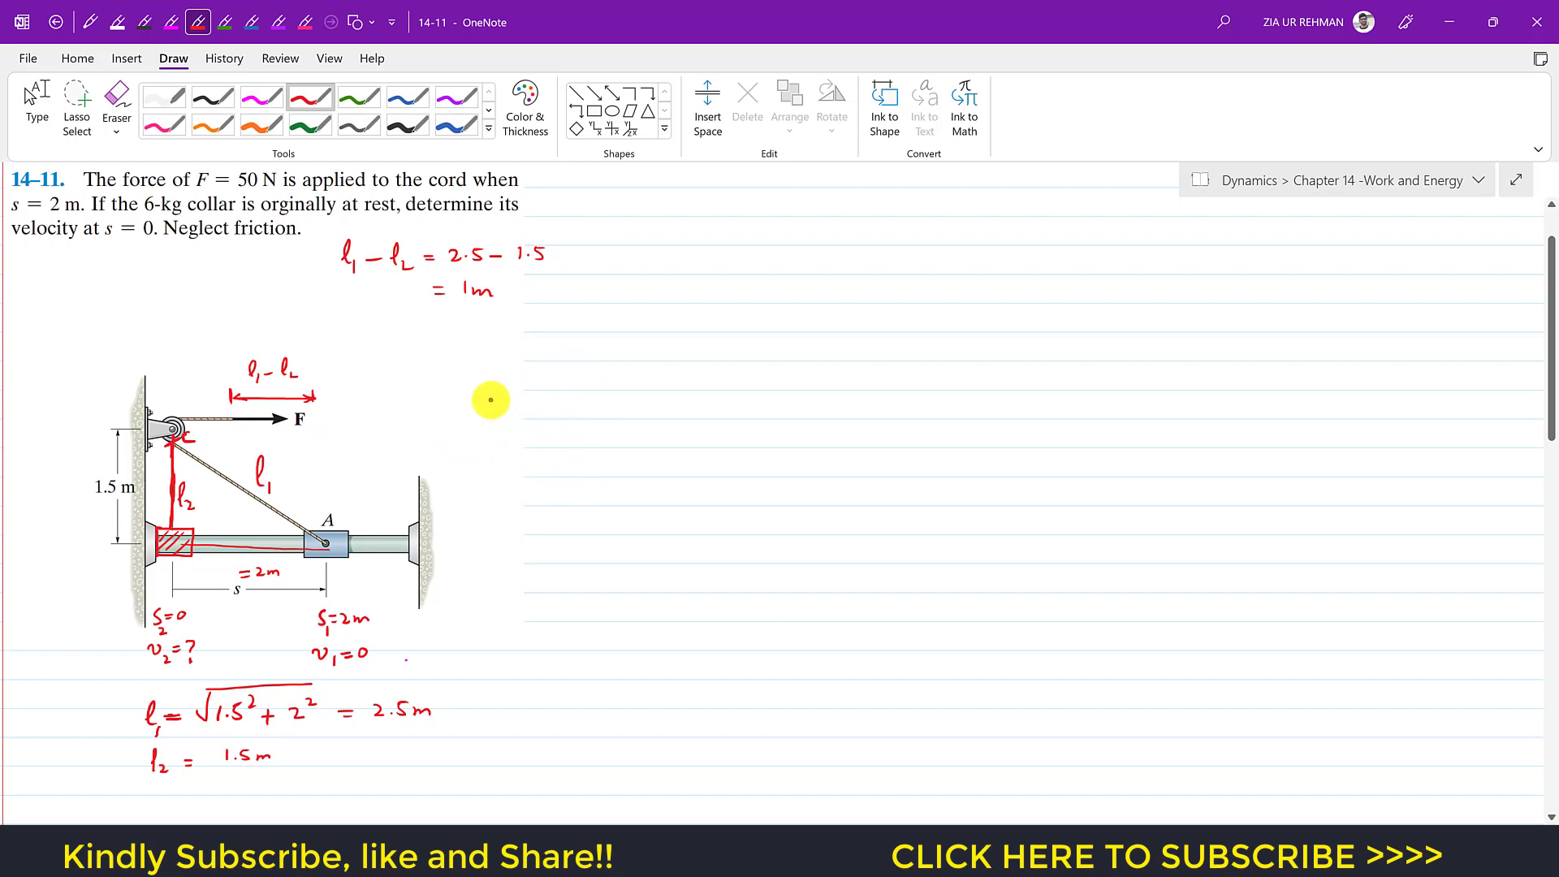
mouse_move(499, 392)
mouse_down()
mouse_move(530, 392)
mouse_move(470, 391)
mouse_move(515, 421)
mouse_move(533, 393)
mouse_move(537, 422)
mouse_move(439, 378)
mouse_up()
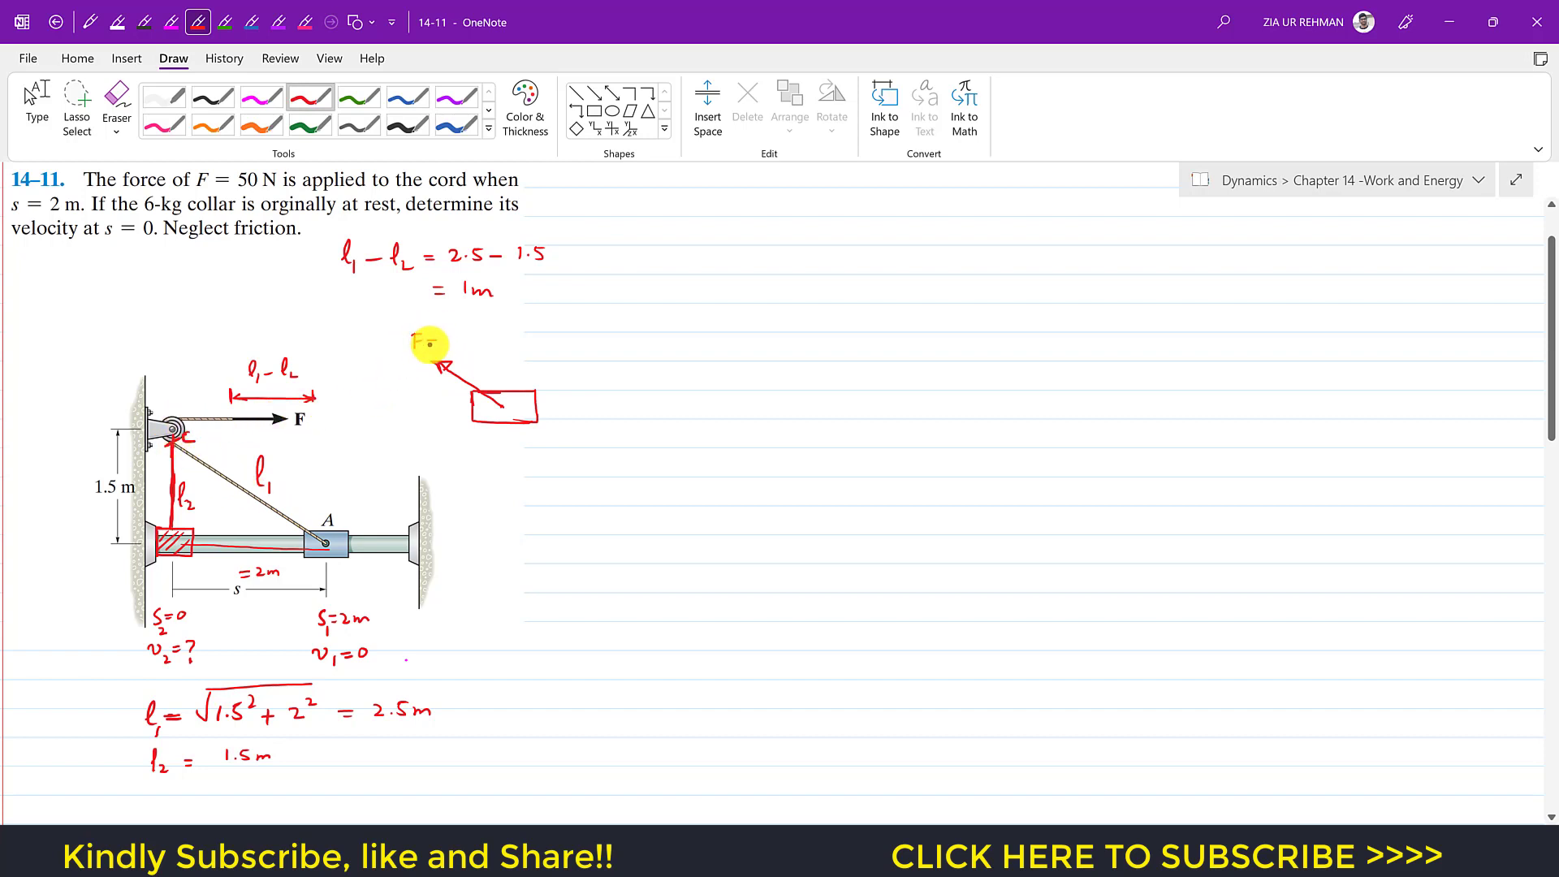
Write F = 50N and the weight 6(9.81) with its line down to the collar box
mouse_move(430, 345)
mouse_down()
mouse_move(479, 337)
mouse_move(513, 395)
mouse_move(513, 351)
mouse_move(555, 344)
mouse_up()
drag(564, 339, 563, 353)
drag(576, 339, 578, 357)
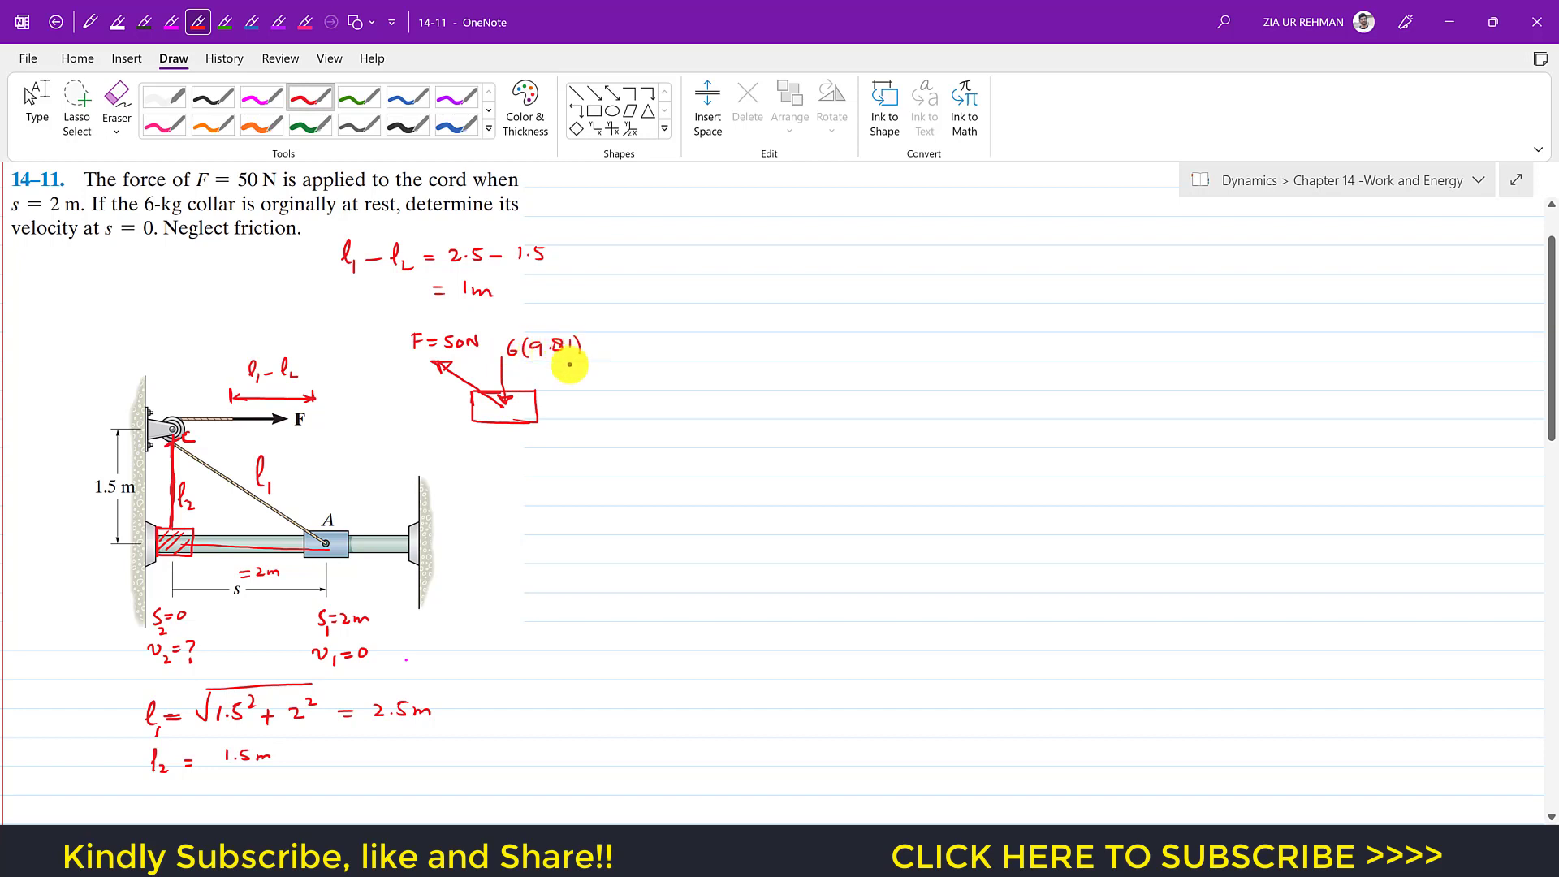
mouse_move(507, 426)
mouse_down()
mouse_move(506, 467)
mouse_move(514, 430)
mouse_up()
Add the upward normal force N, a leftward arrow, underline (9.81) and the weight's downward arrowhead
drag(508, 489, 519, 477)
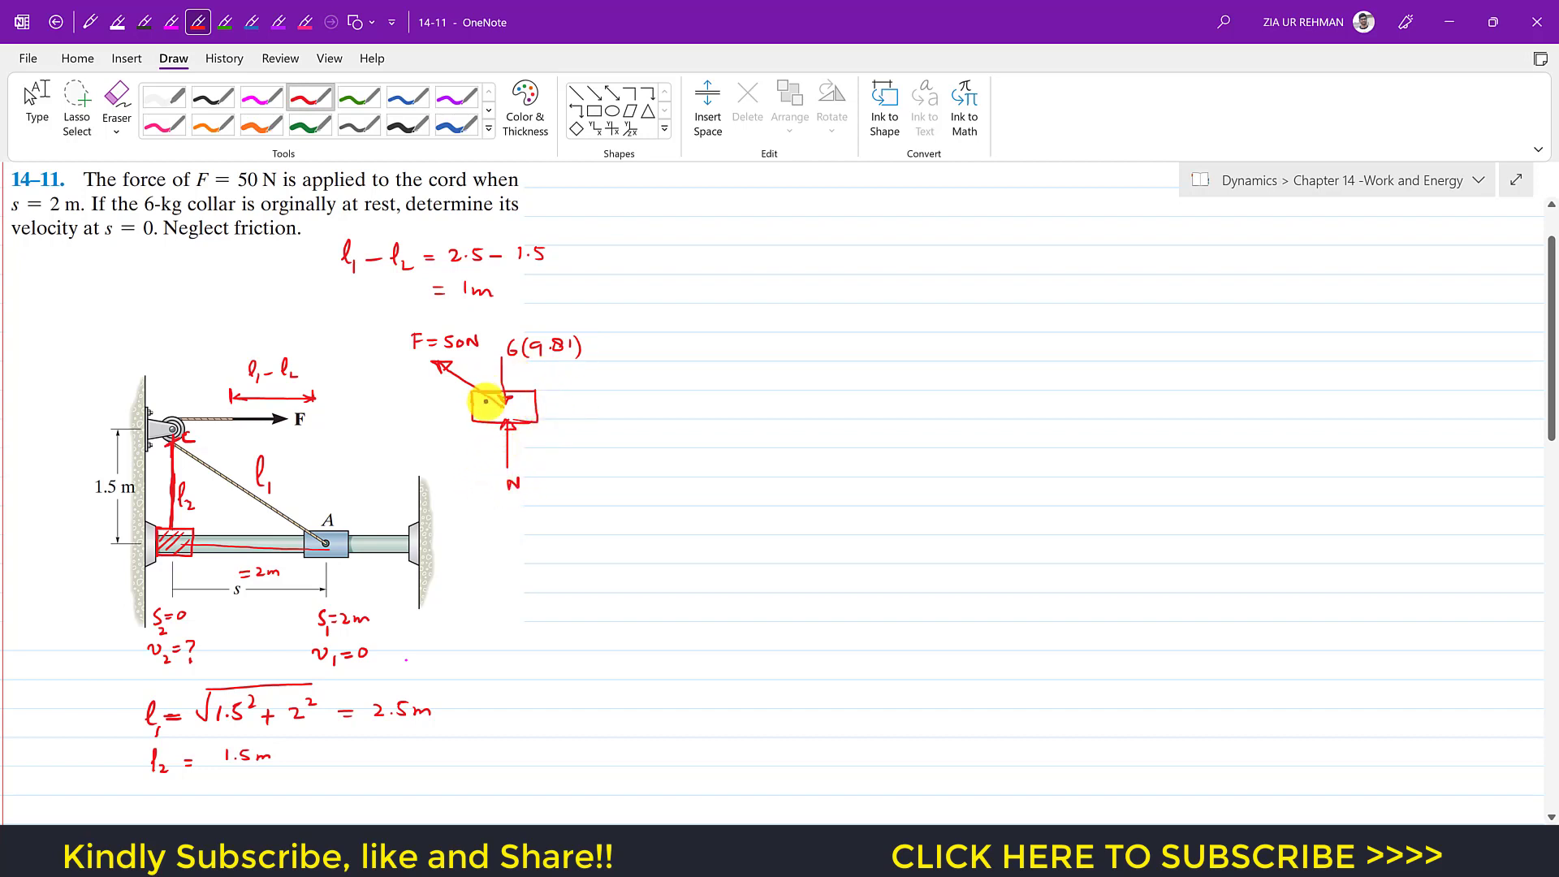
drag(458, 409, 441, 409)
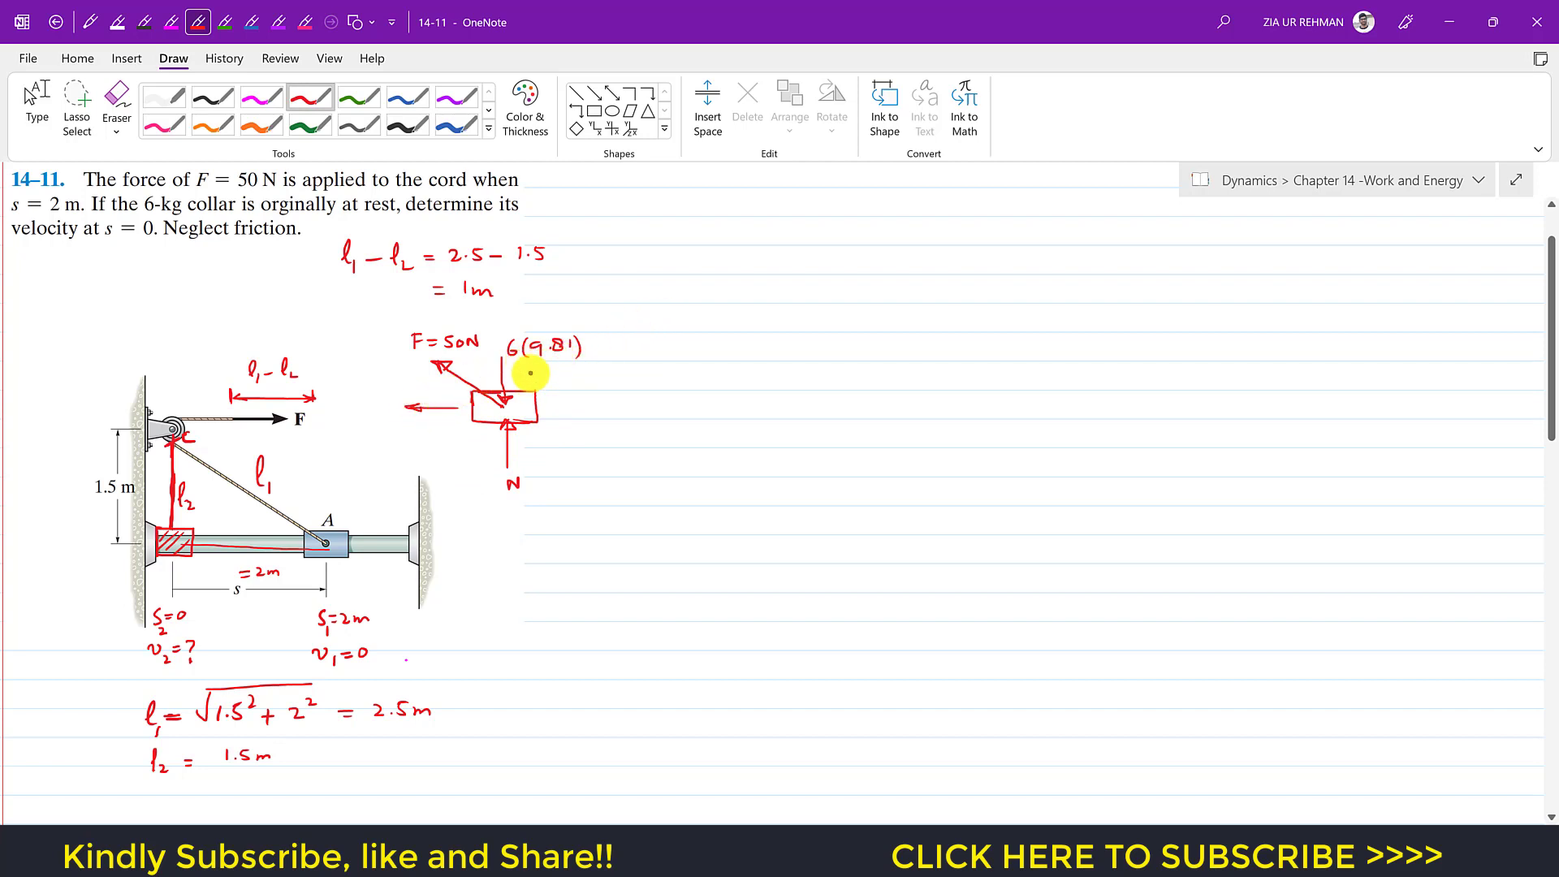
drag(522, 362, 567, 360)
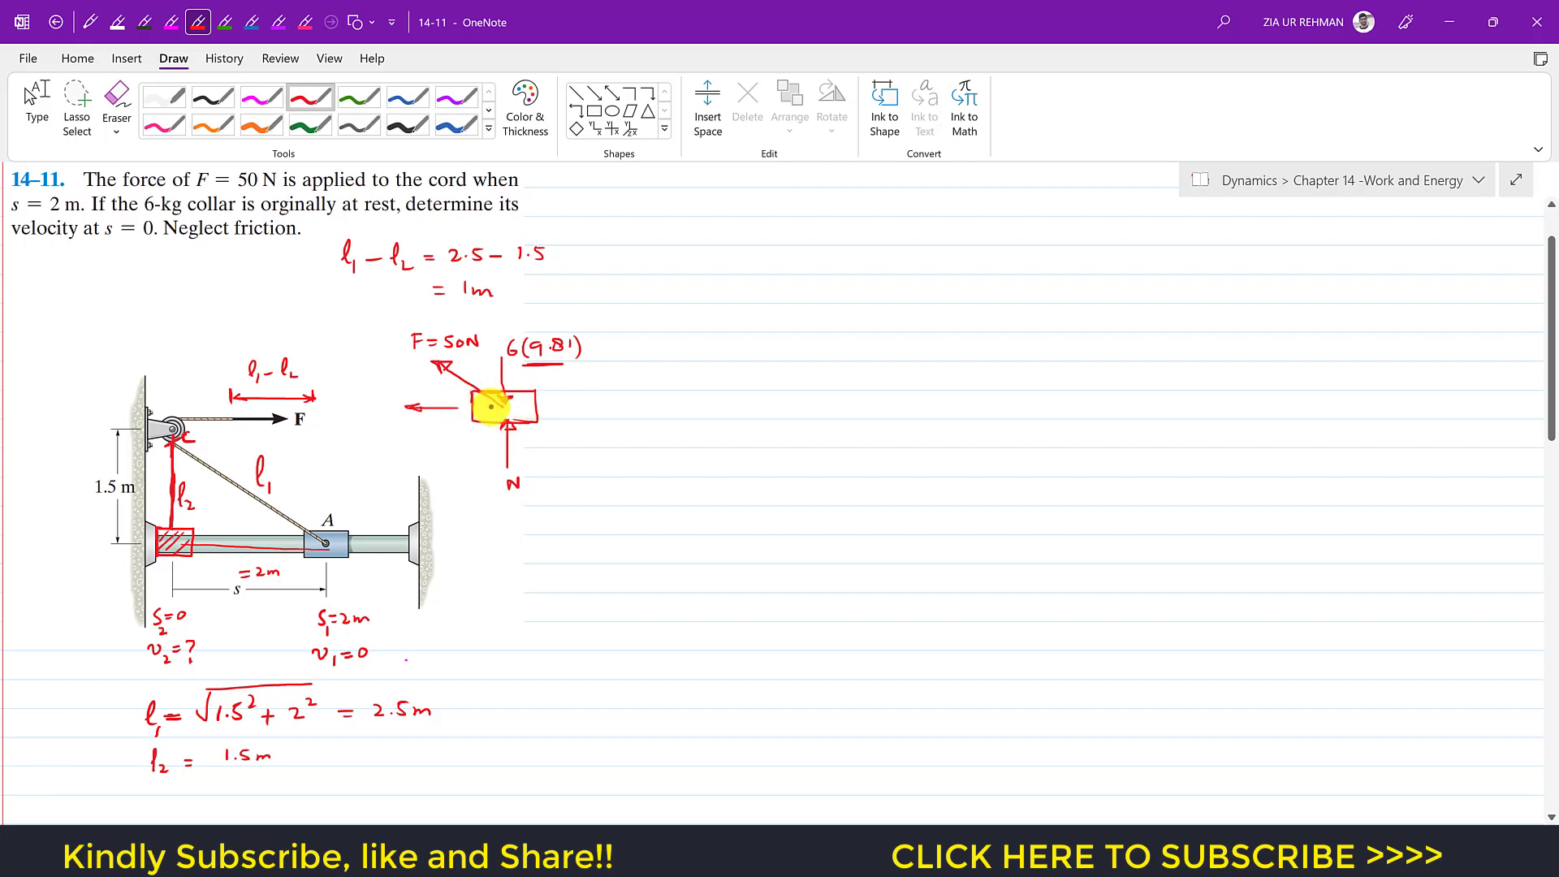
drag(492, 393, 516, 391)
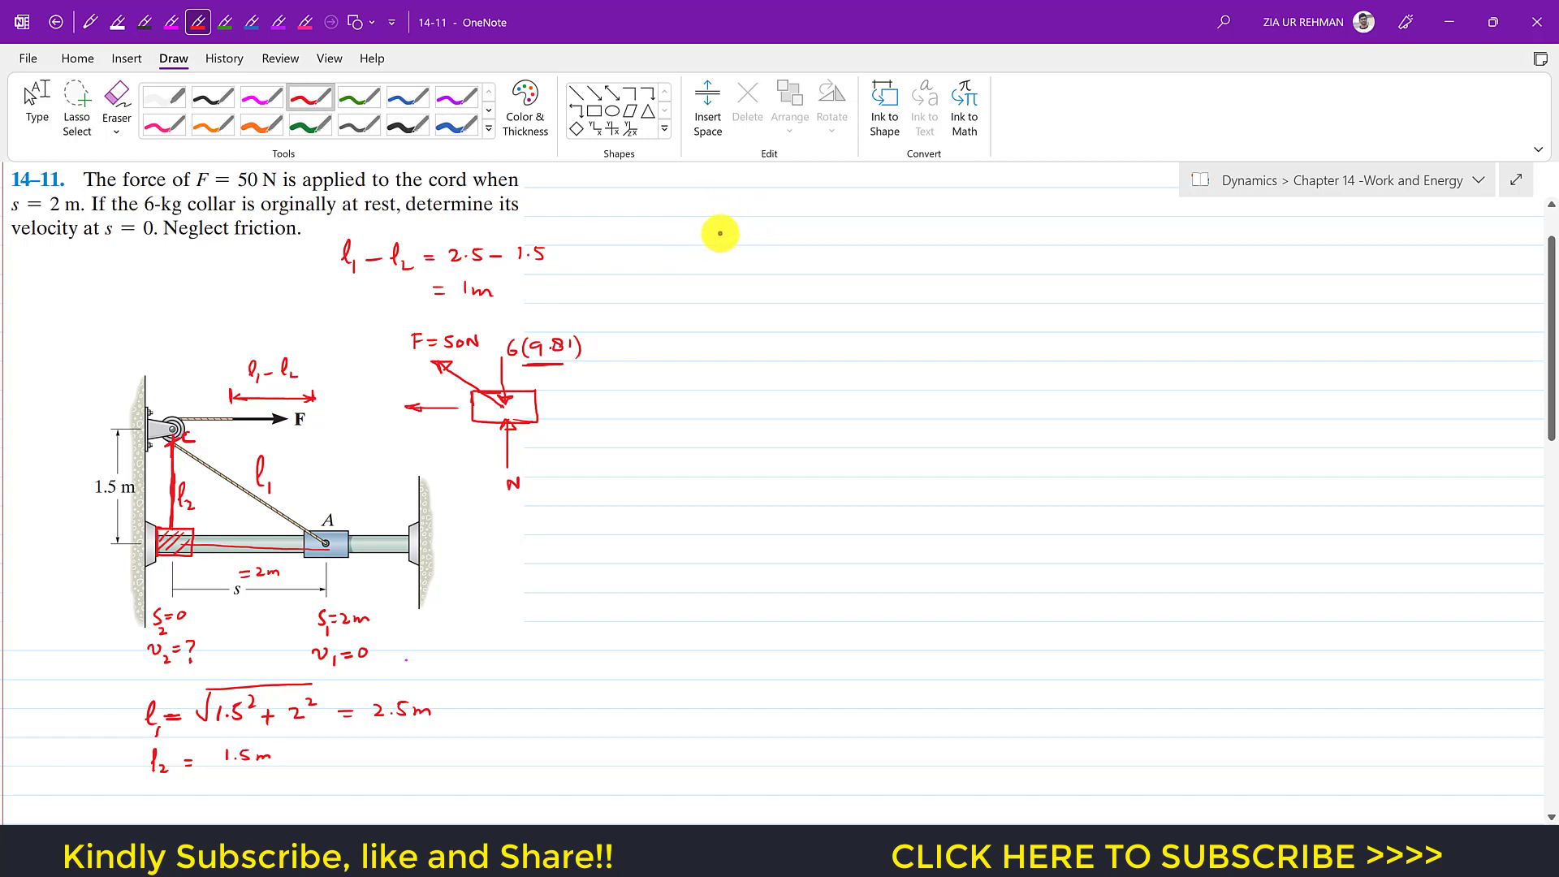
Write T1 + ΣU1-2 = T2, underline v1 = 0 and cross out T1
drag(714, 223, 735, 223)
mouse_move(726, 223)
mouse_down()
mouse_move(737, 251)
mouse_move(775, 233)
mouse_move(815, 241)
mouse_up()
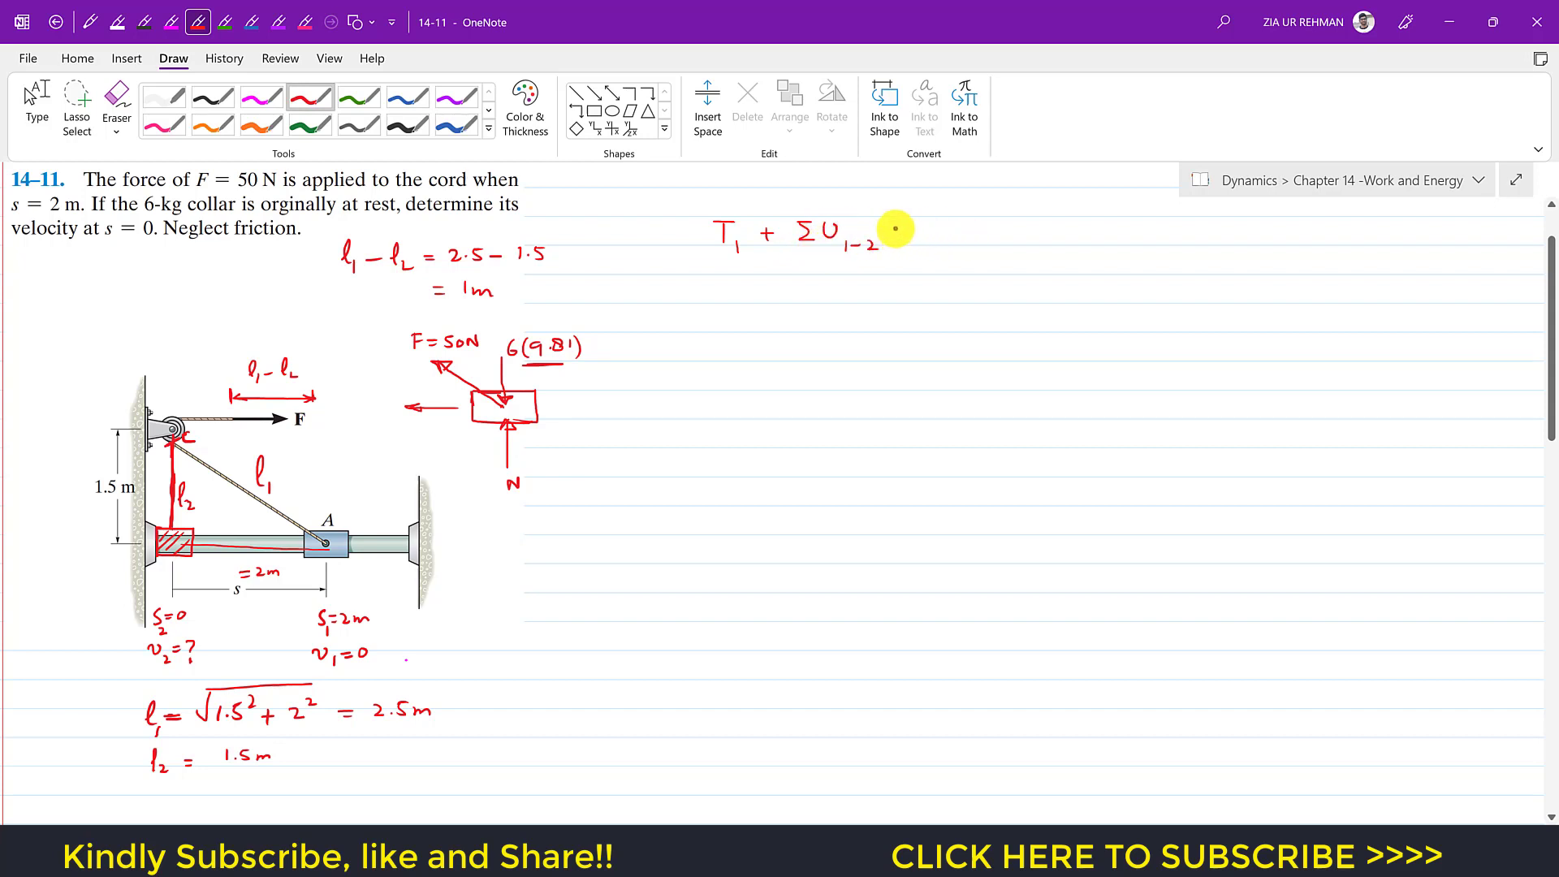
drag(945, 219, 969, 220)
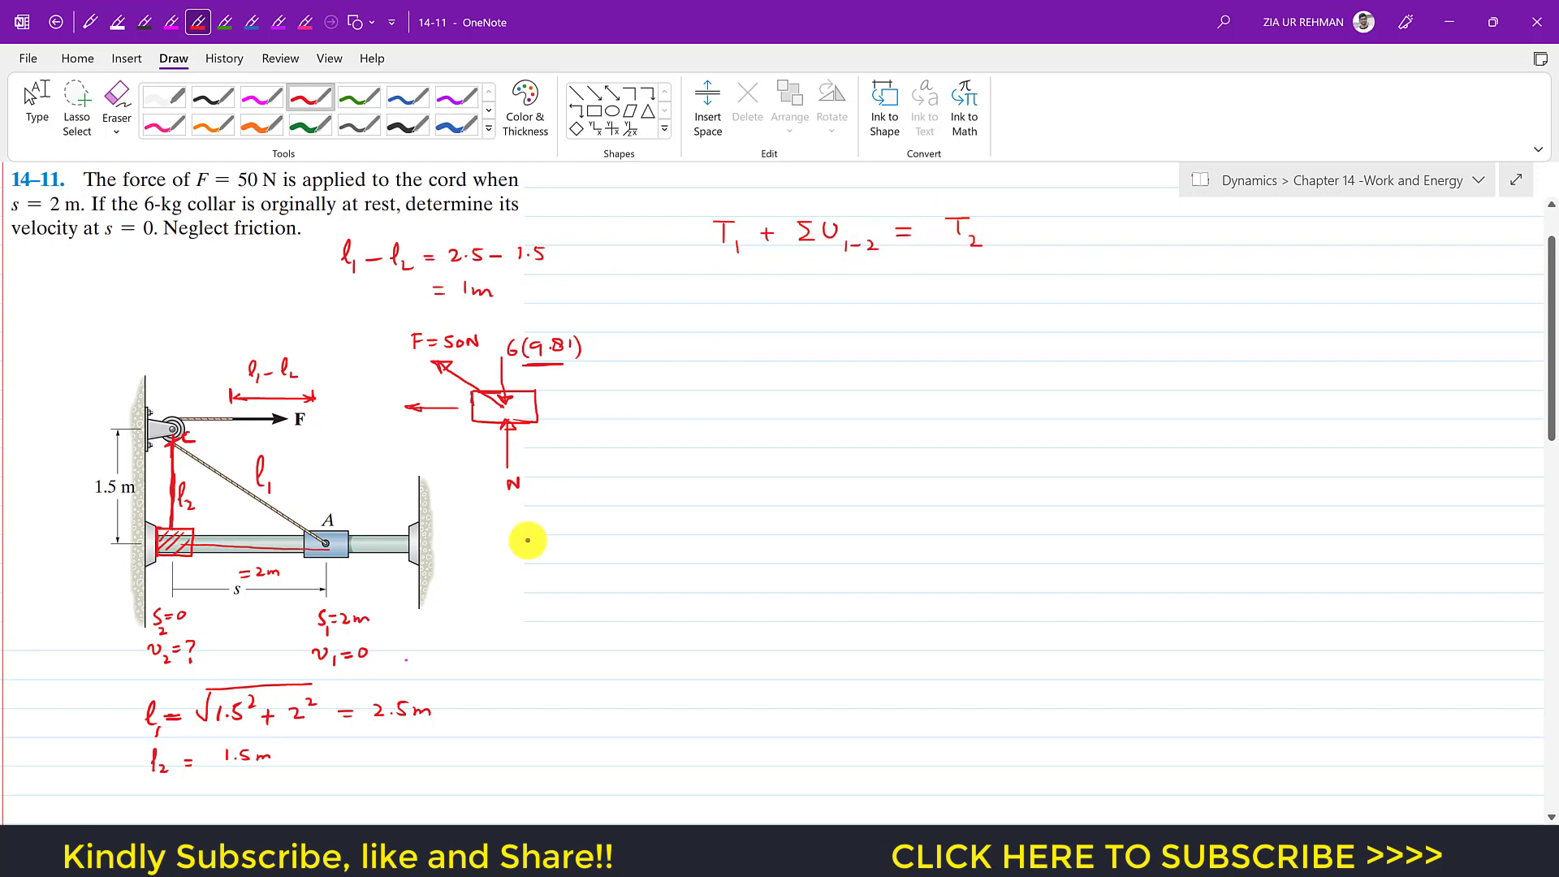
drag(338, 670, 370, 663)
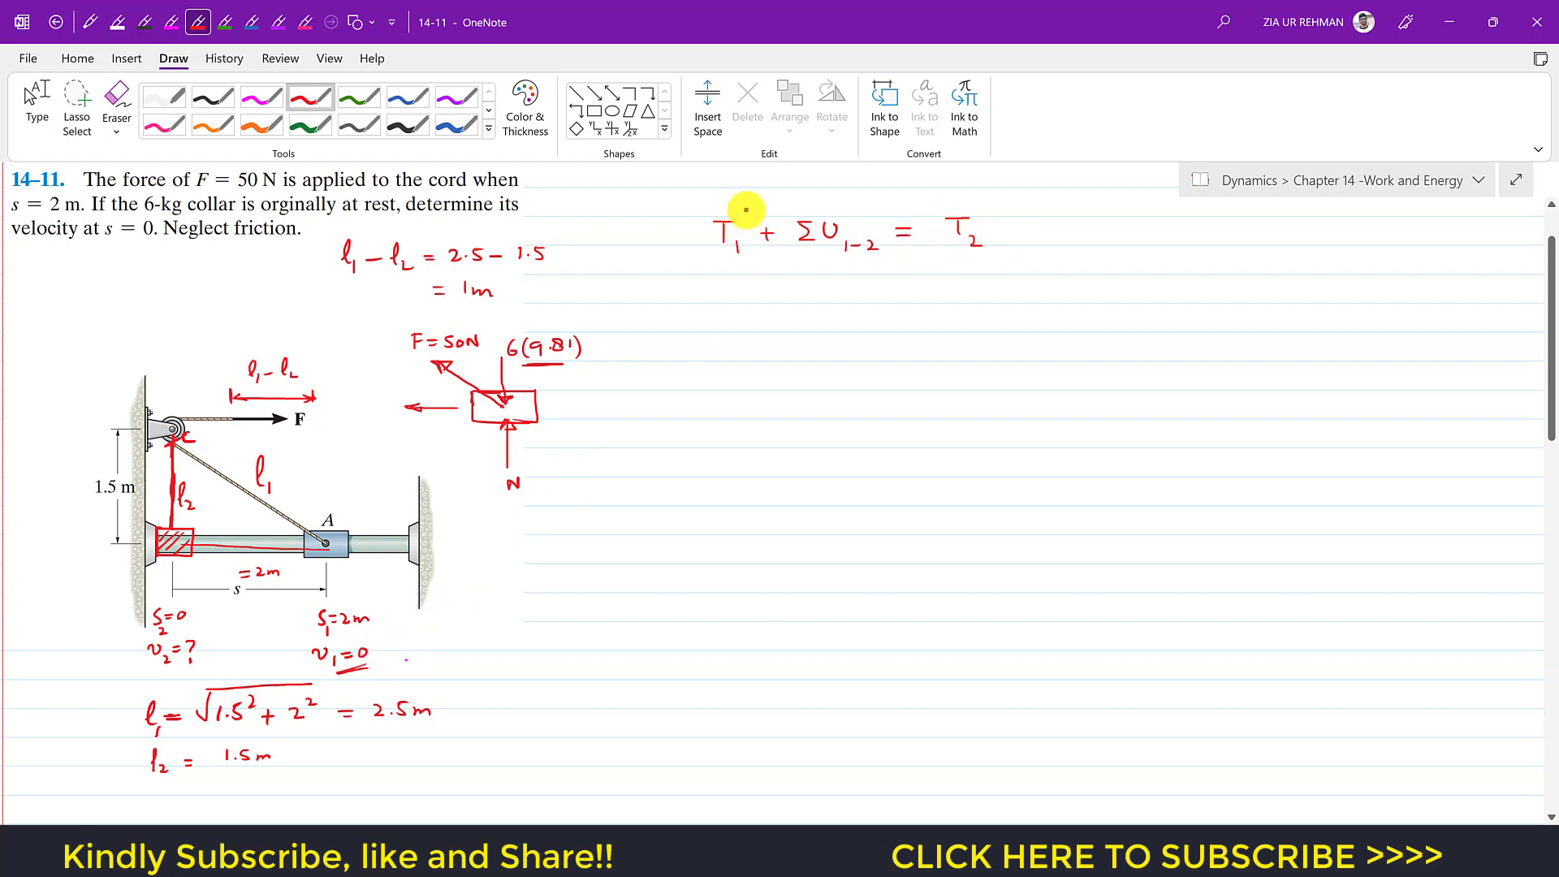
drag(717, 258, 760, 198)
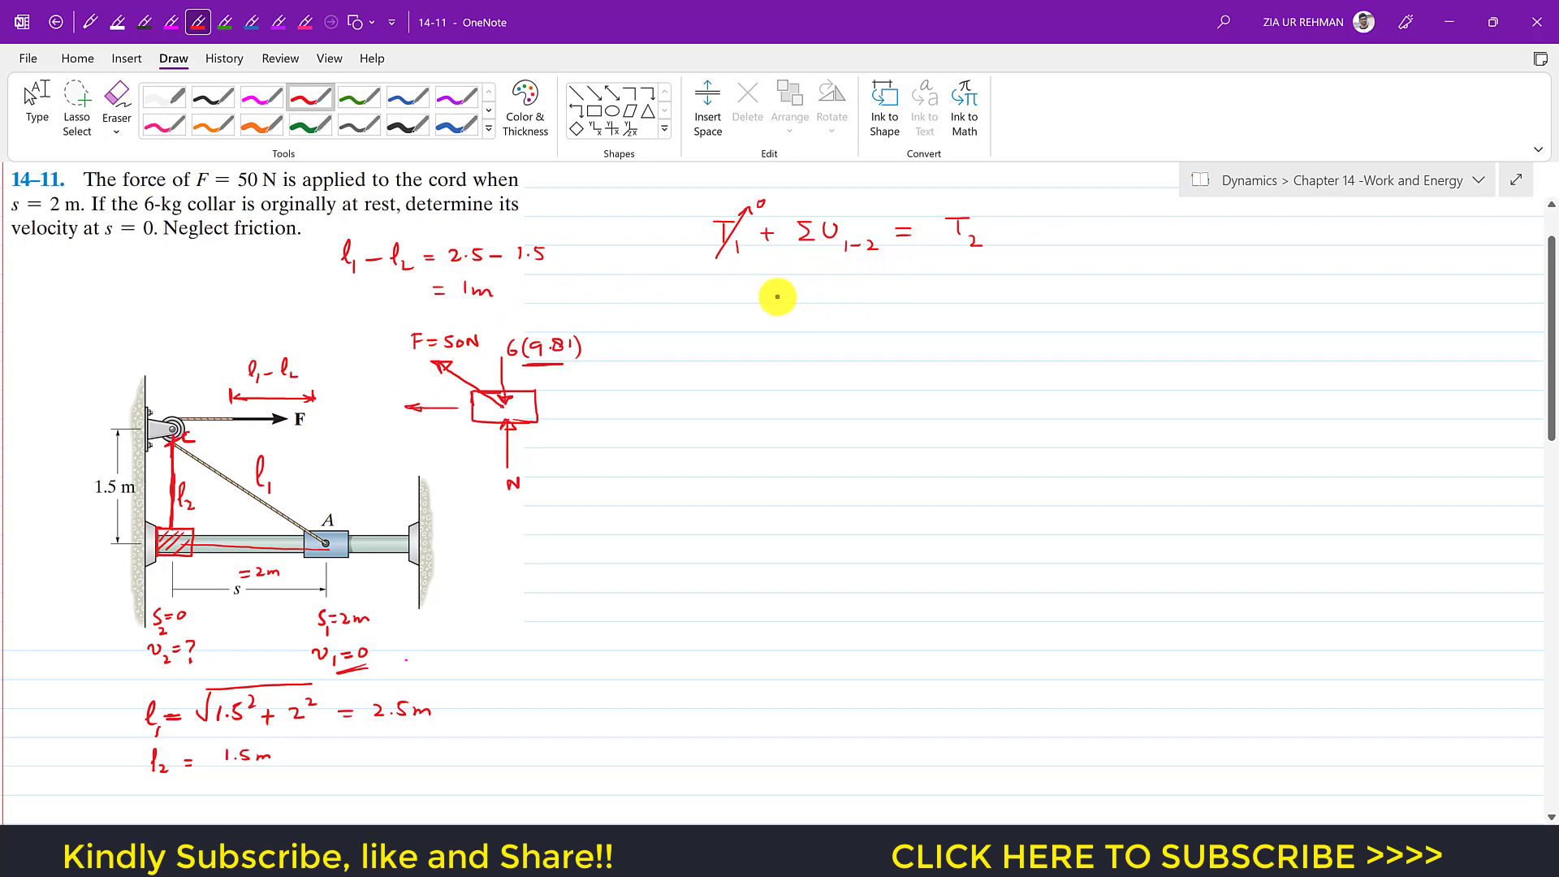
Write the work term 50(1) = ½(6)v2², underlining the 1m cord change
drag(767, 286, 775, 282)
drag(790, 284, 811, 303)
drag(461, 301, 497, 300)
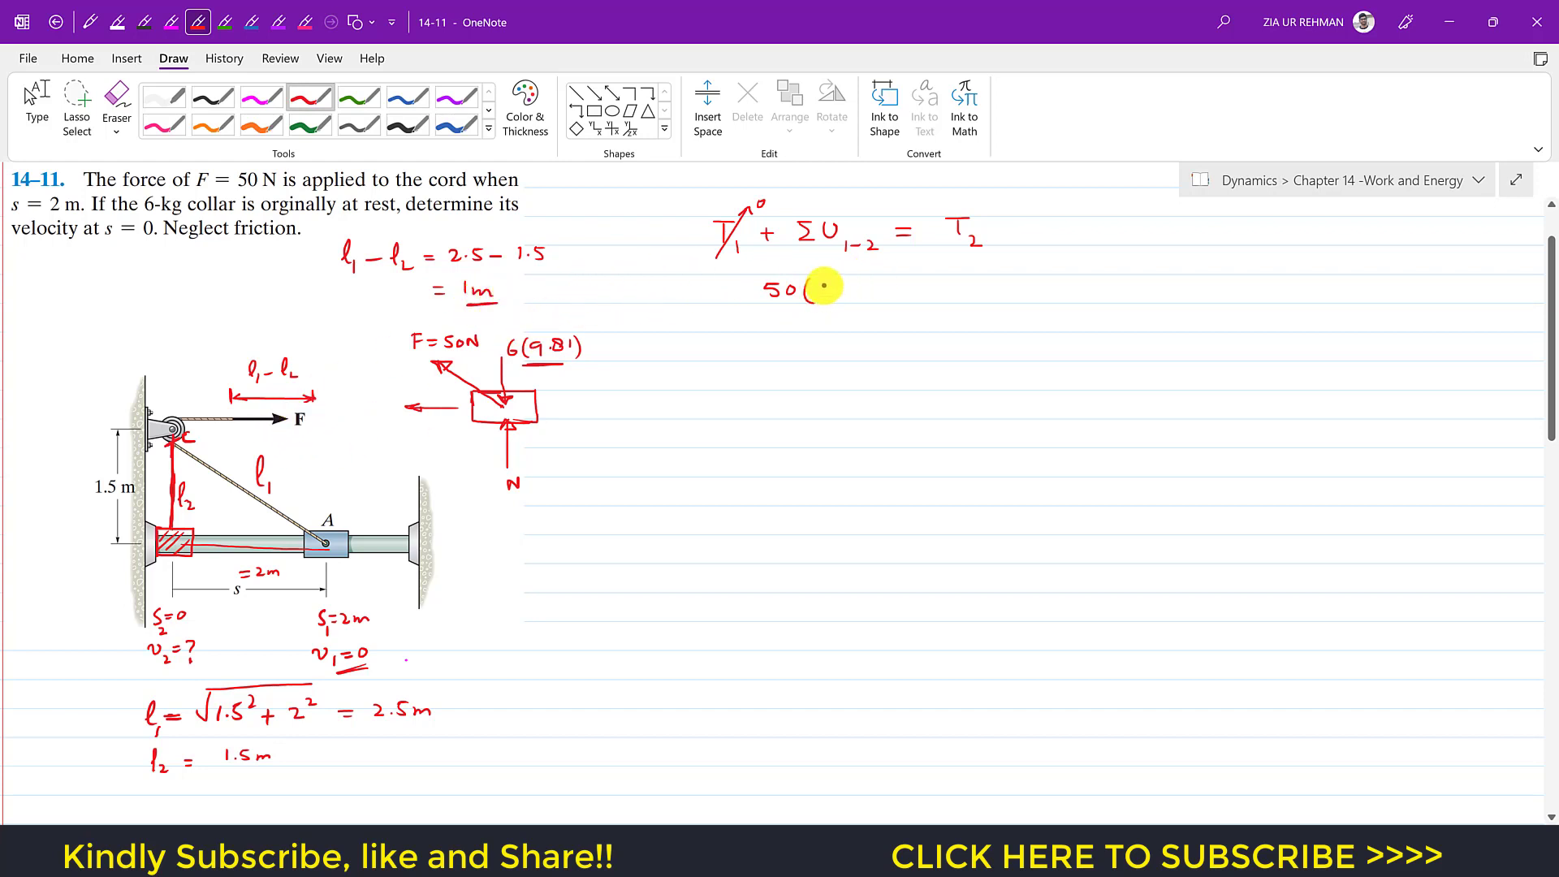
drag(834, 280, 847, 303)
drag(867, 289, 888, 289)
mouse_move(868, 298)
mouse_down()
mouse_move(913, 292)
mouse_move(923, 316)
mouse_move(968, 296)
mouse_up()
mouse_move(977, 279)
mouse_down()
mouse_move(979, 301)
mouse_move(1012, 282)
mouse_up()
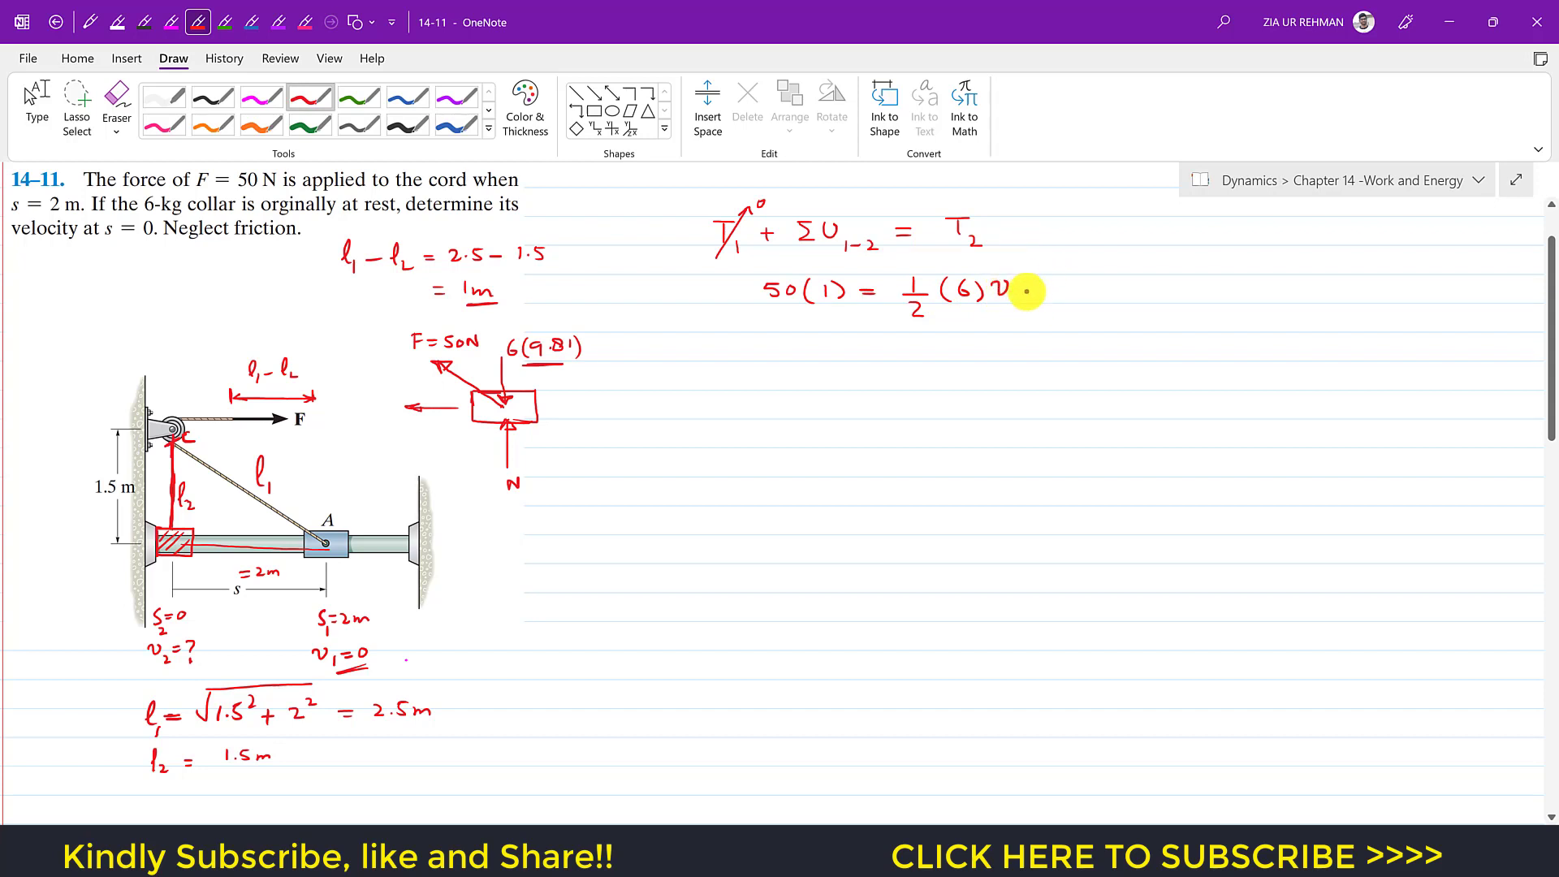
drag(1010, 297, 1019, 305)
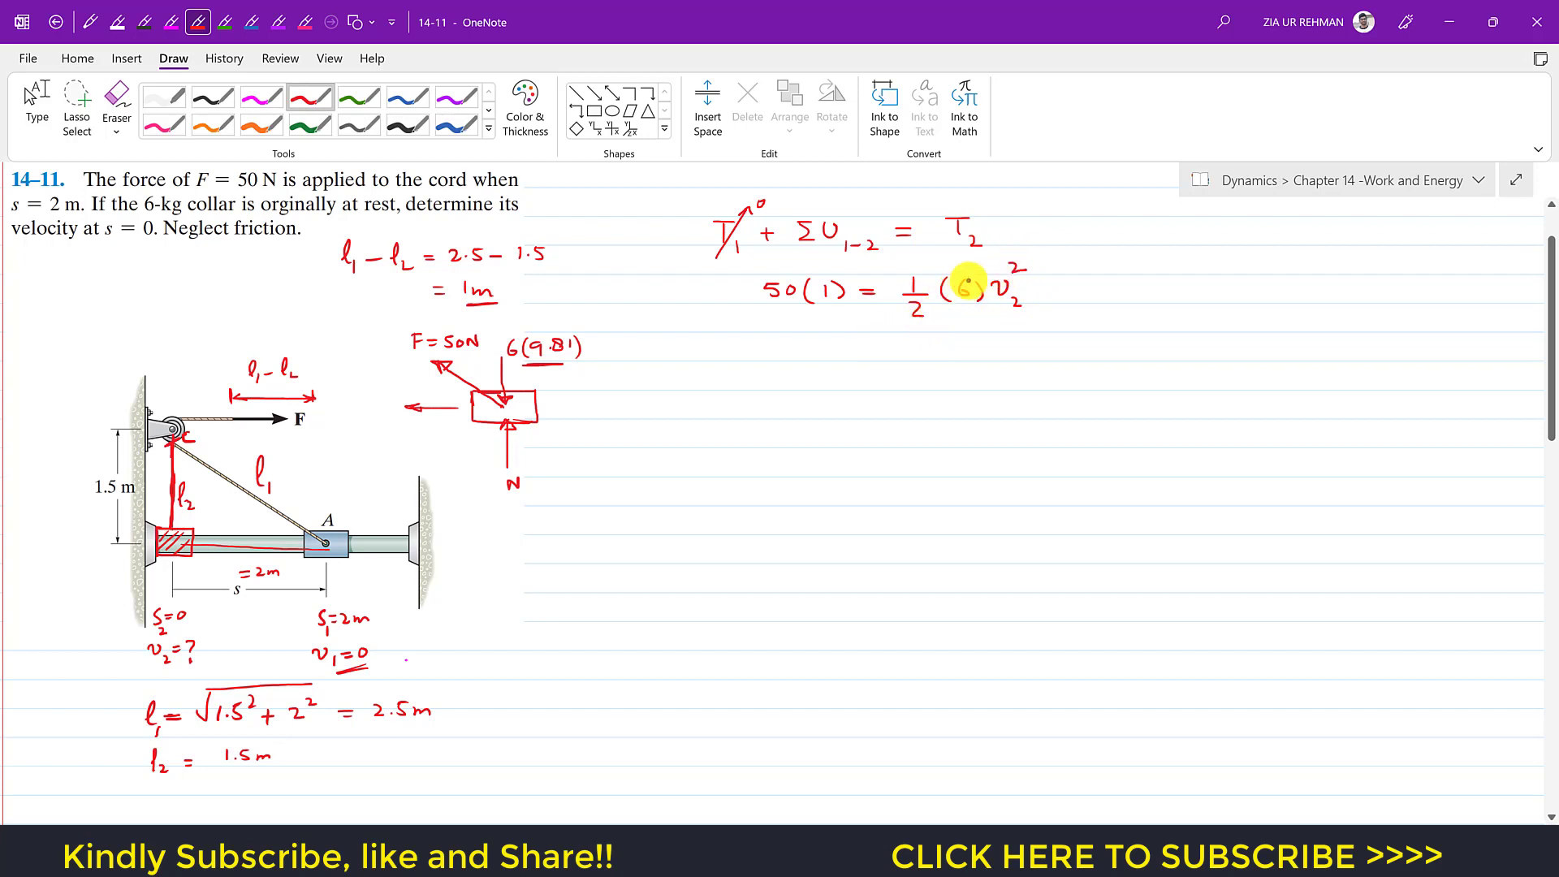
Erase ½(6) before v2² with the eraser and return to the red pen
key(alt+d)
key(e)
mouse_move(912, 320)
mouse_down()
mouse_move(926, 283)
mouse_move(972, 300)
mouse_up()
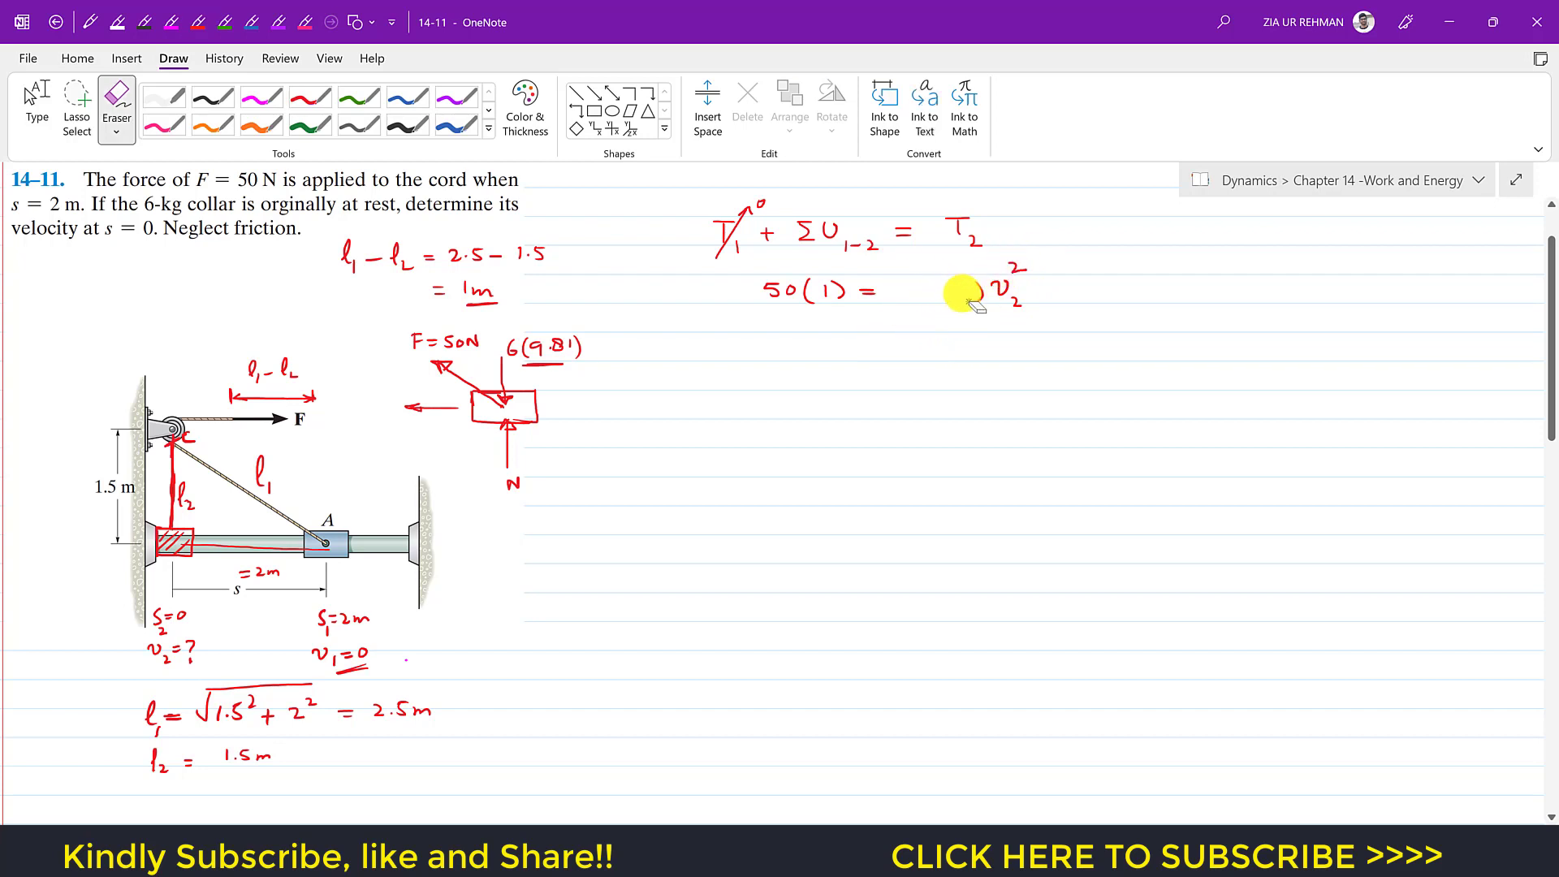
key(alt+d)
key(p)
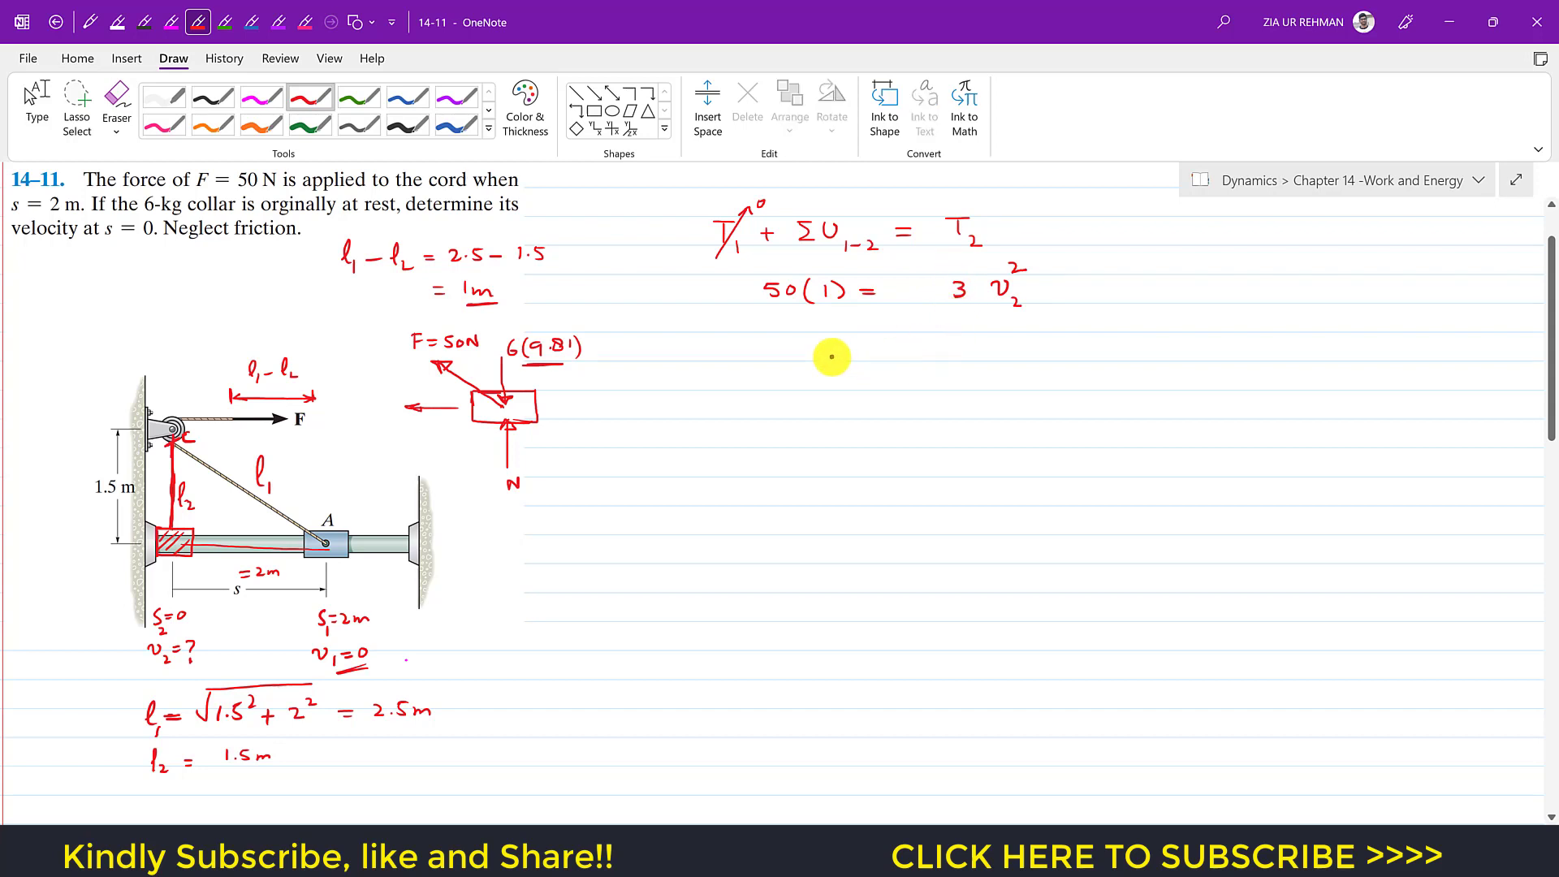
Write the next line v2 = √(50/3)
mouse_move(804, 342)
mouse_down()
mouse_move(837, 344)
mouse_move(839, 363)
mouse_move(849, 340)
mouse_move(879, 344)
mouse_up()
mouse_move(863, 354)
mouse_down()
mouse_move(990, 362)
mouse_move(962, 392)
mouse_up()
mouse_move(918, 355)
mouse_down()
mouse_move(948, 326)
mouse_move(990, 327)
mouse_up()
drag(838, 329, 849, 340)
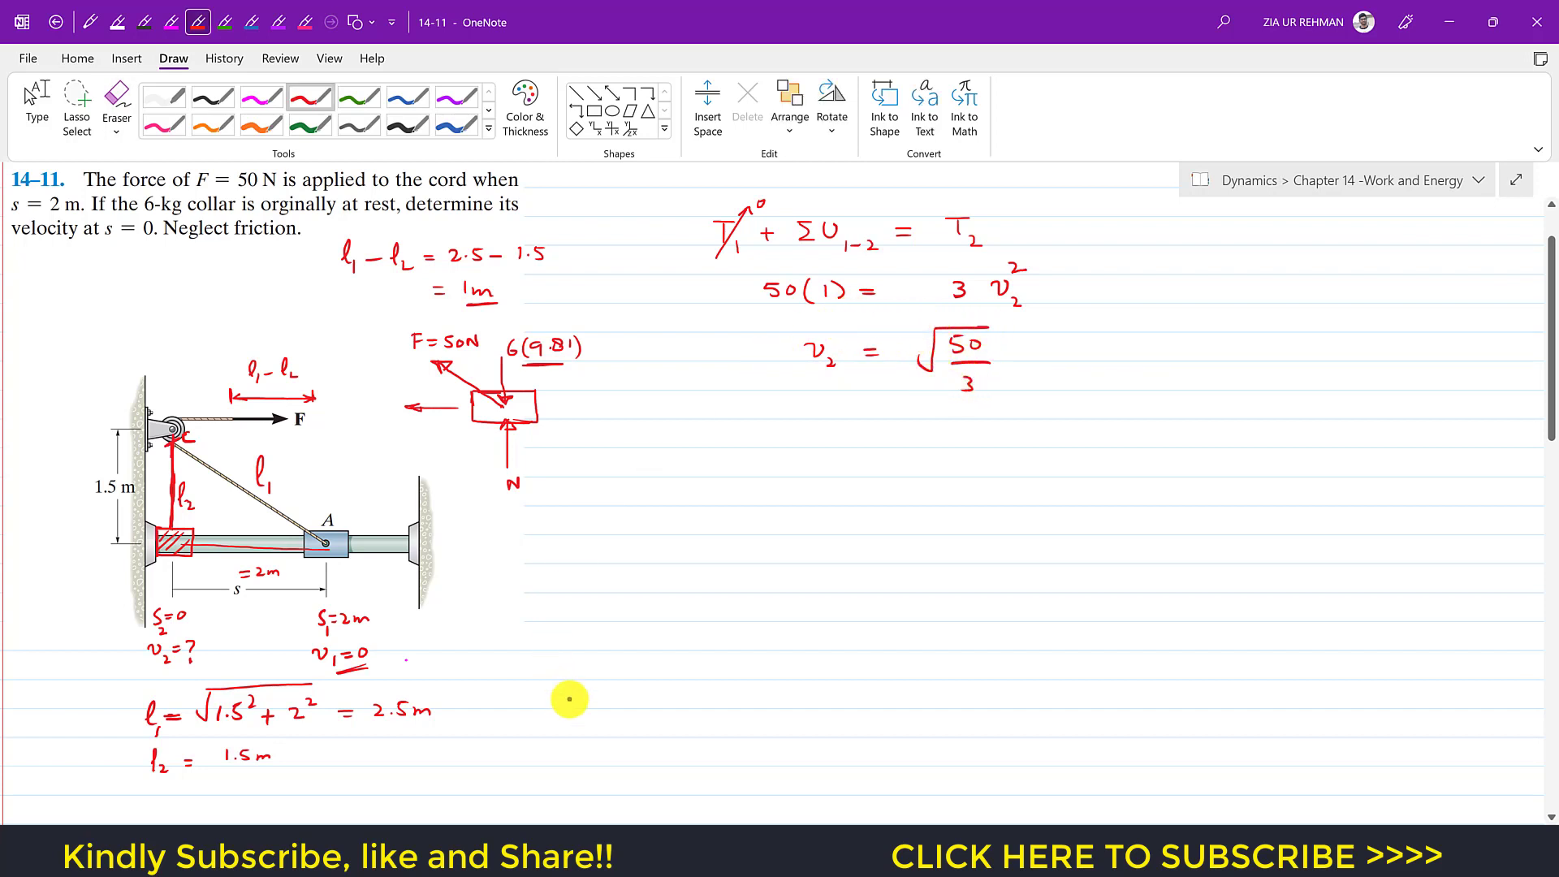
Evaluate √(50/3) on the Casio emulator as the decimal 4.082482905
key(alt+Tab)
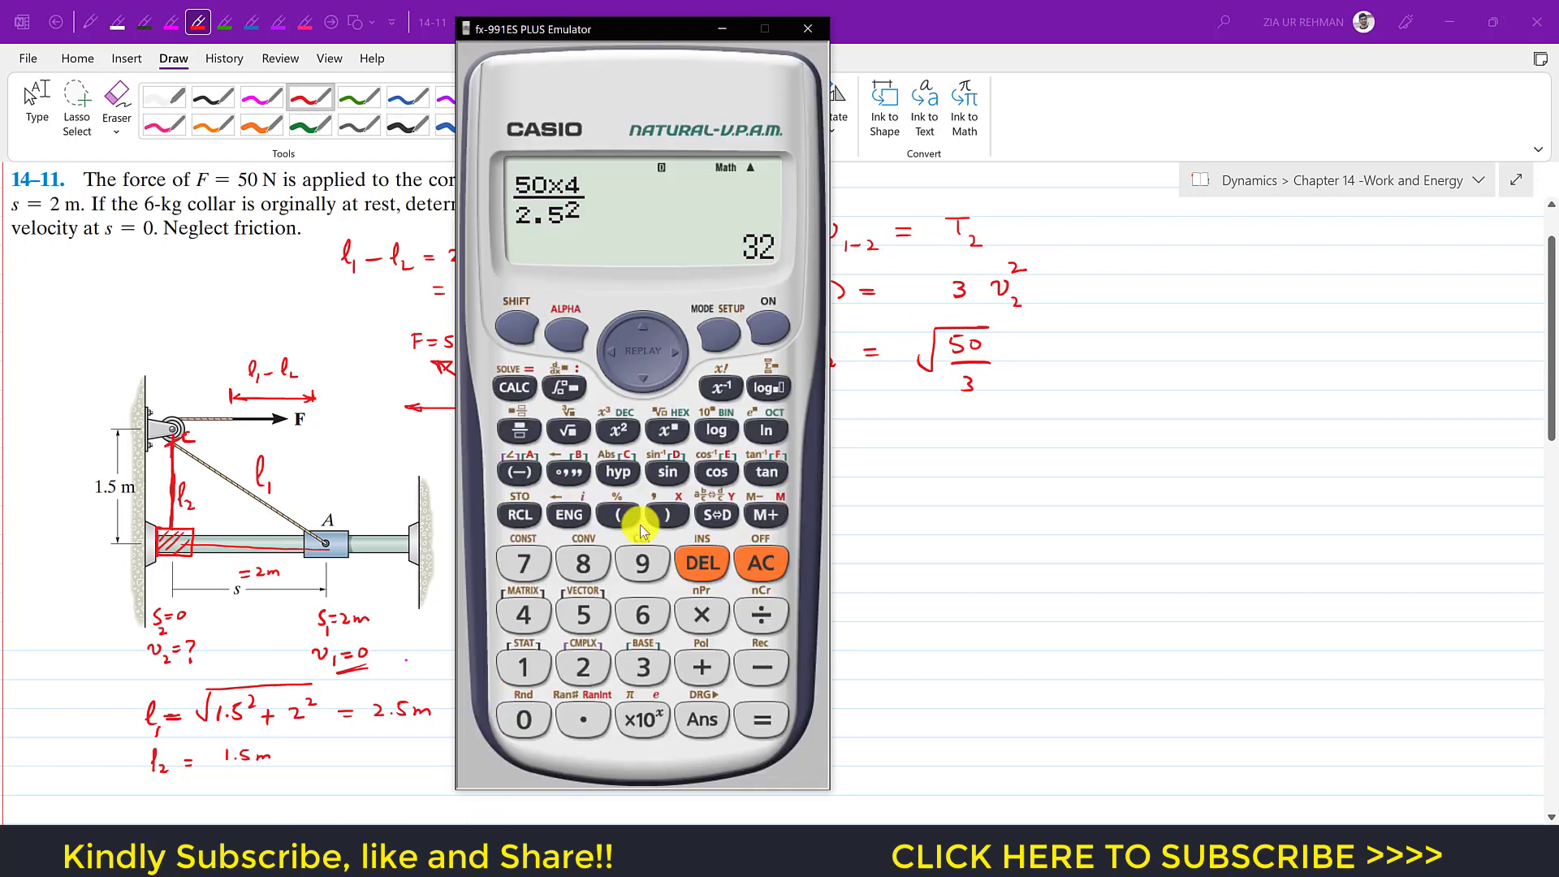
click(760, 564)
click(570, 433)
click(519, 430)
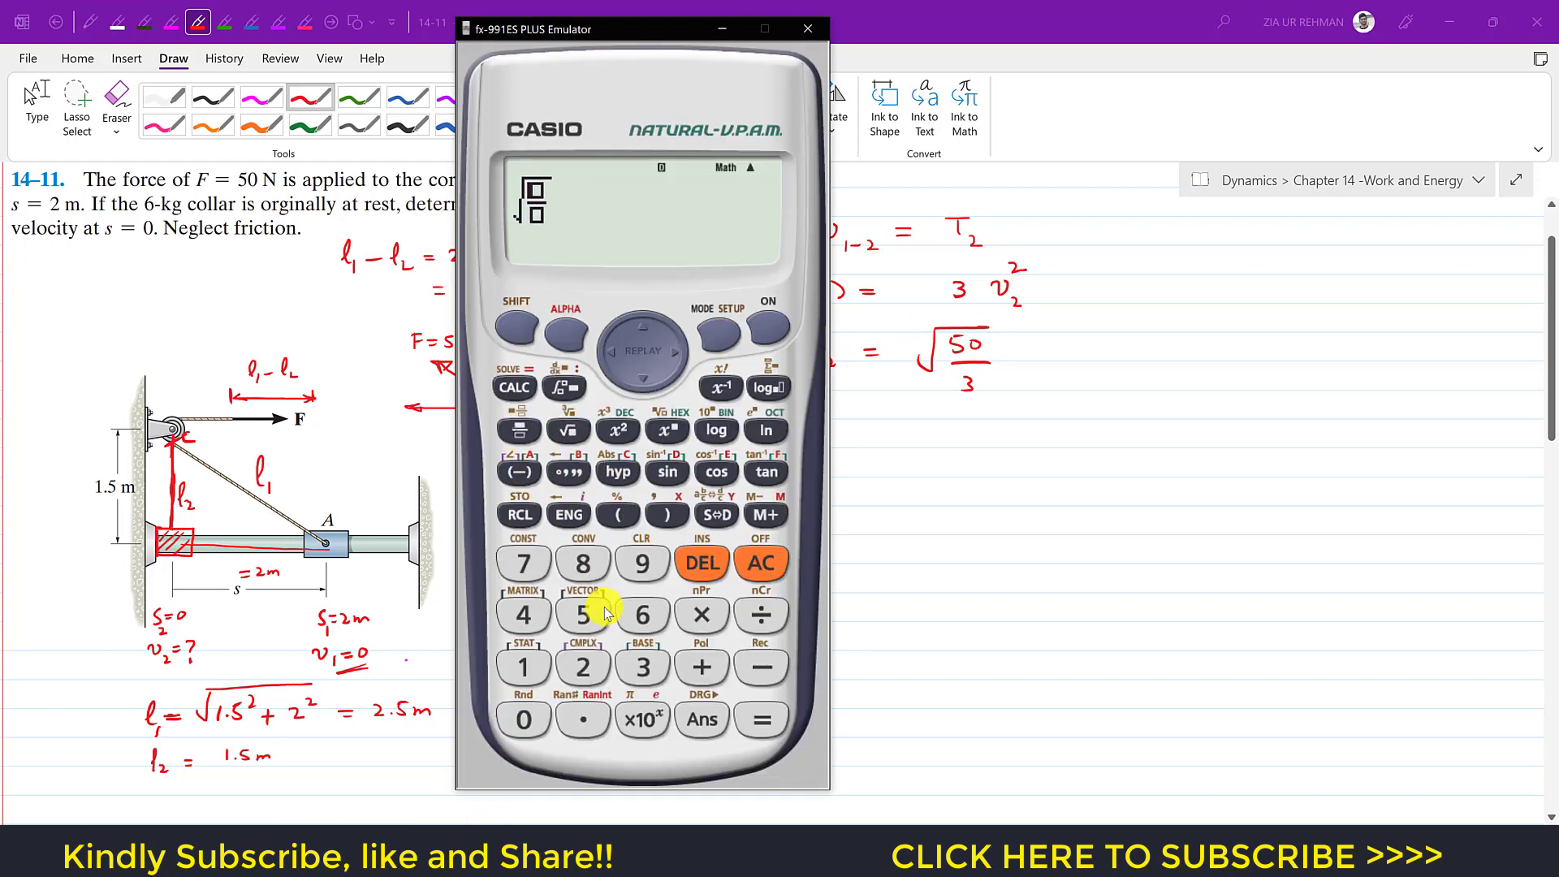
click(584, 614)
click(526, 717)
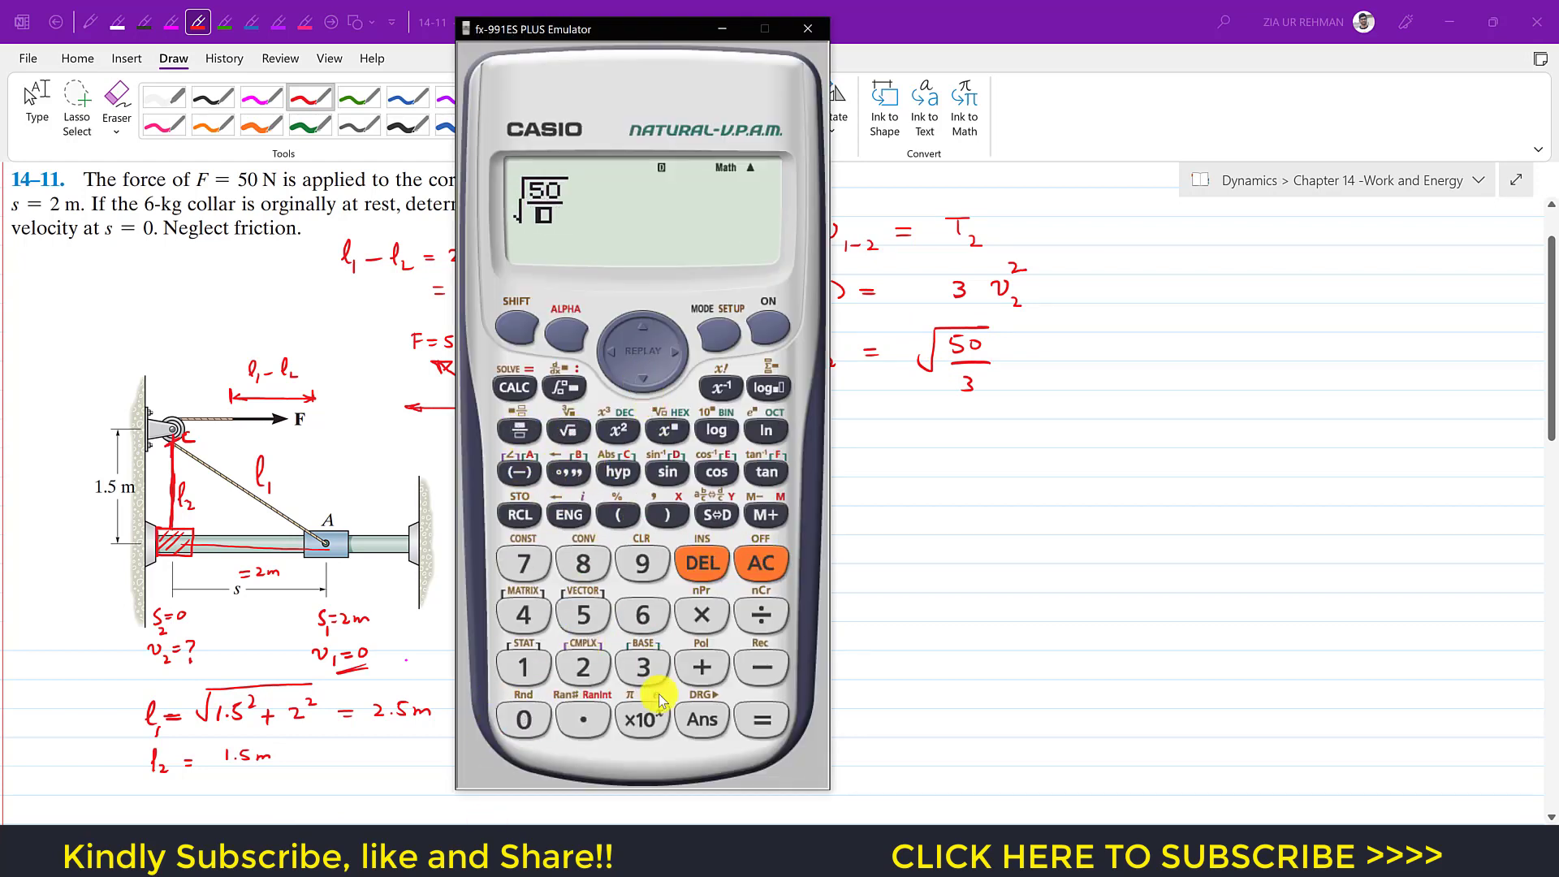
click(640, 670)
click(762, 725)
click(717, 514)
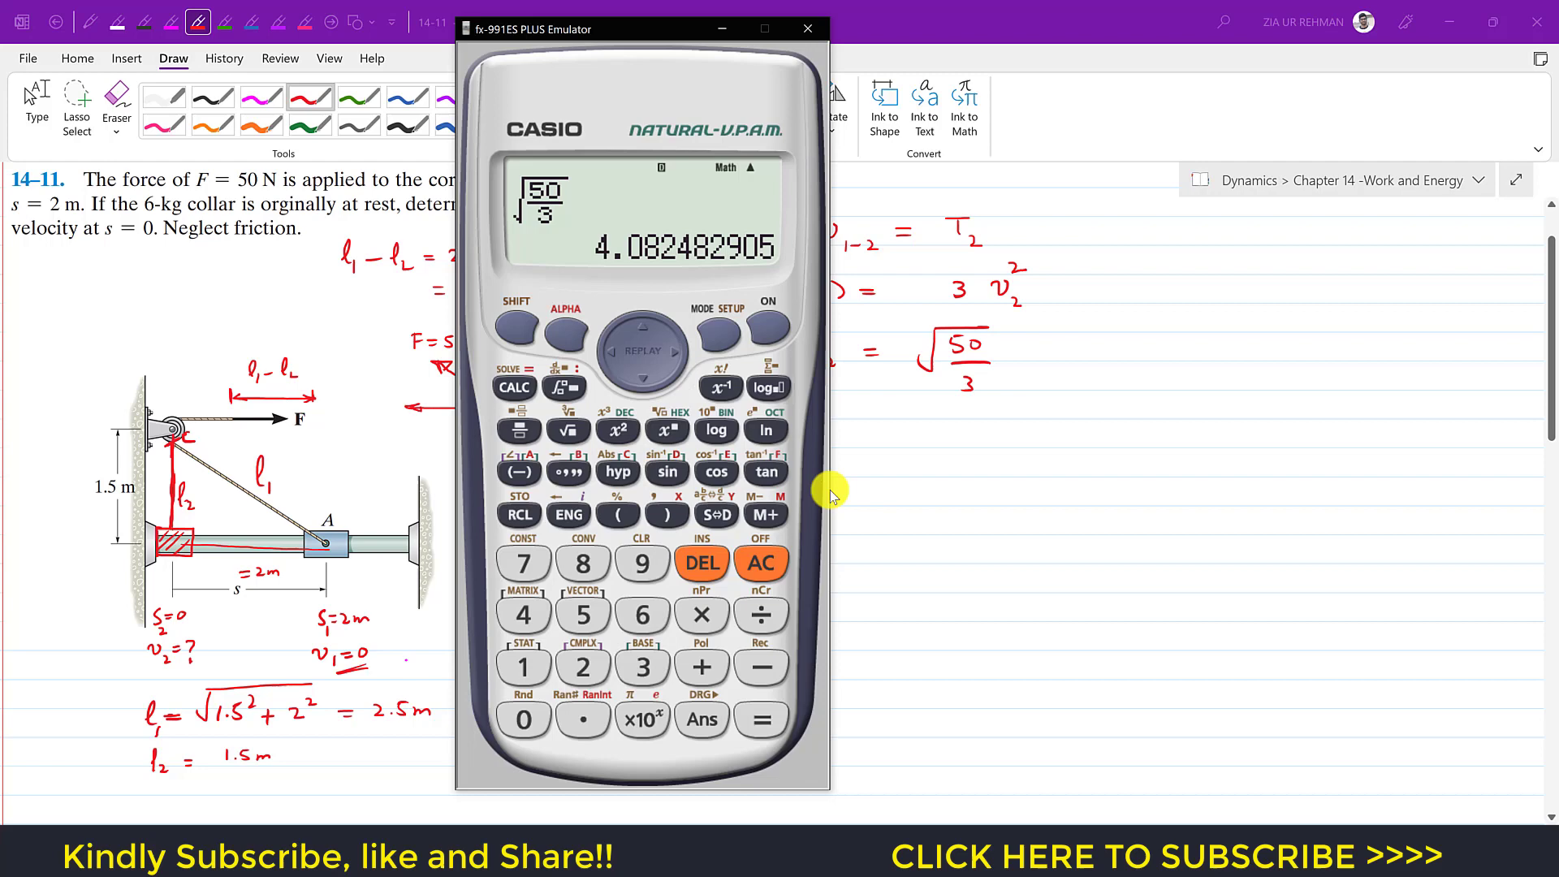
Return to OneNote and start writing the equals sign for the answer
click(884, 445)
drag(870, 447, 942, 434)
Write v2 = 4.08 m/s and enclose the answer in a red box
drag(965, 426, 1023, 447)
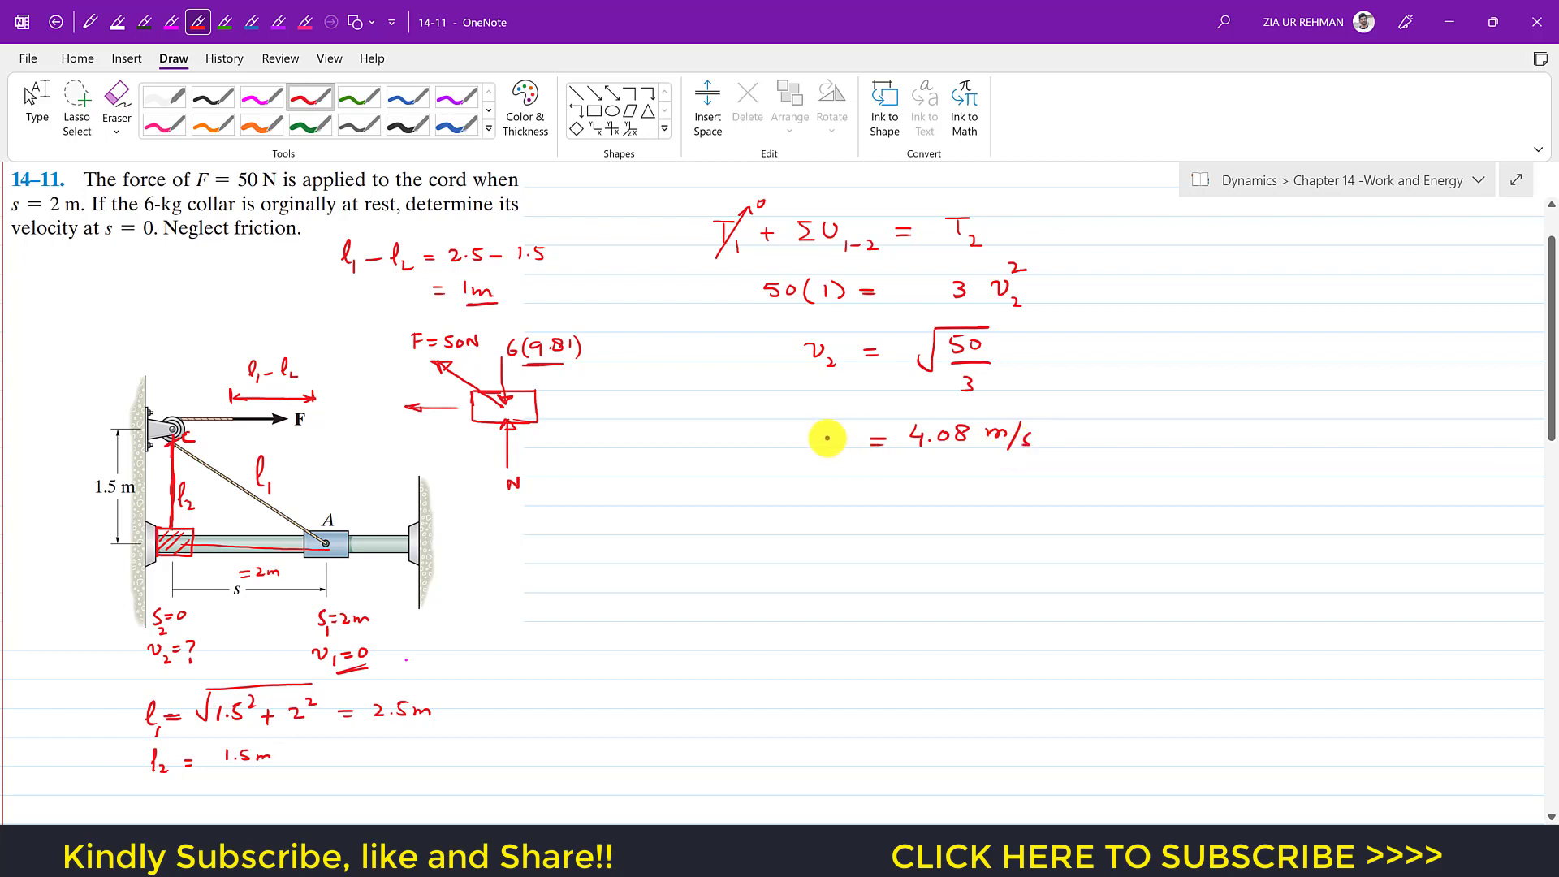
mouse_move(827, 427)
mouse_down()
mouse_move(846, 426)
mouse_move(848, 452)
mouse_move(887, 414)
mouse_move(1045, 412)
mouse_move(1046, 453)
mouse_move(805, 462)
mouse_up()
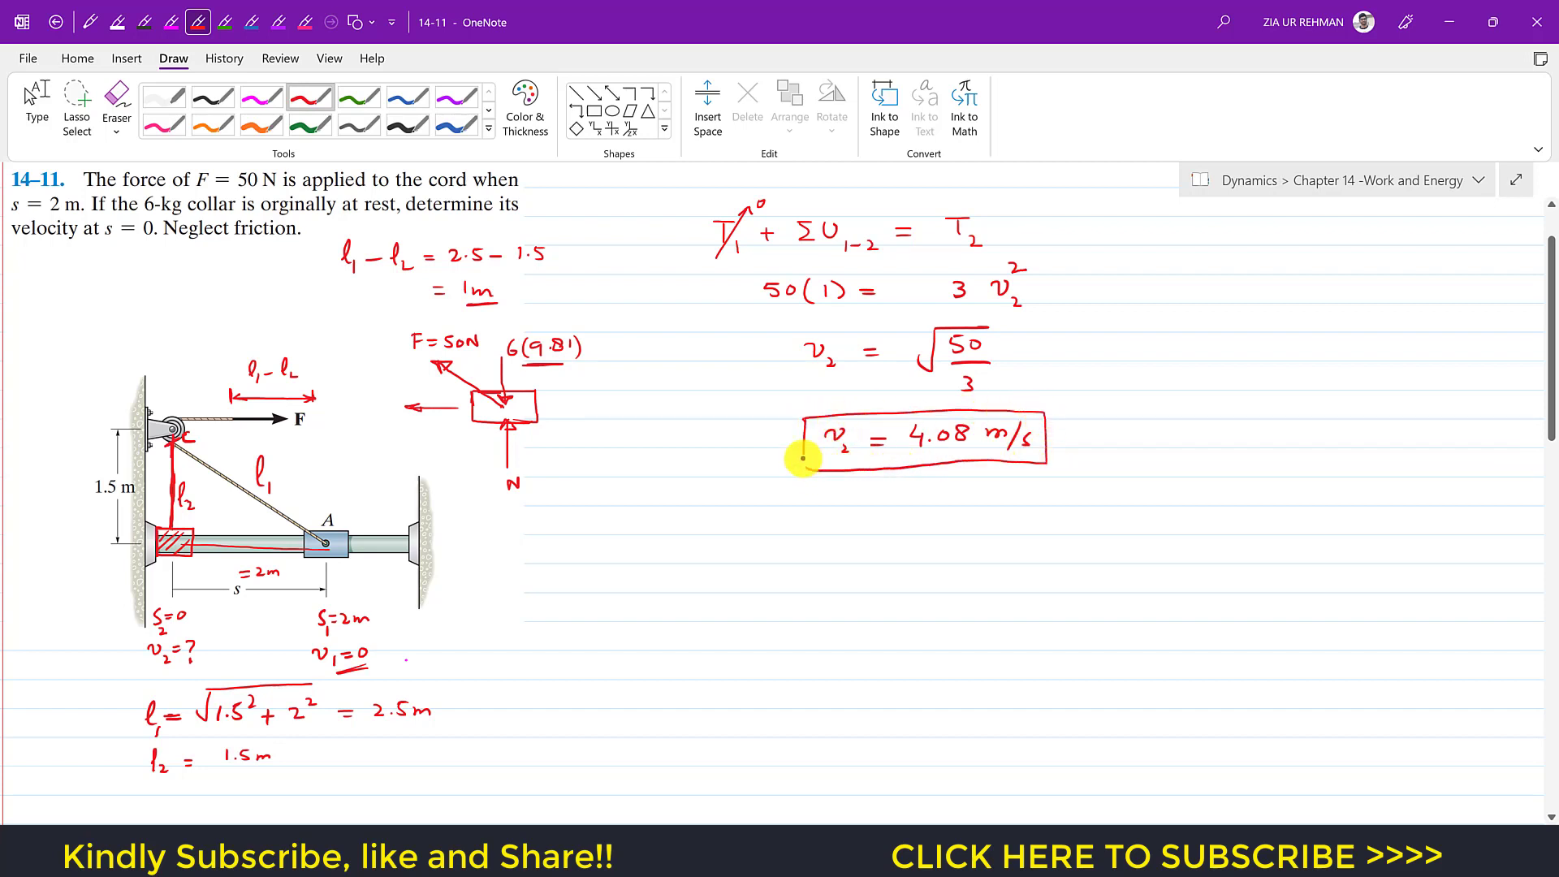